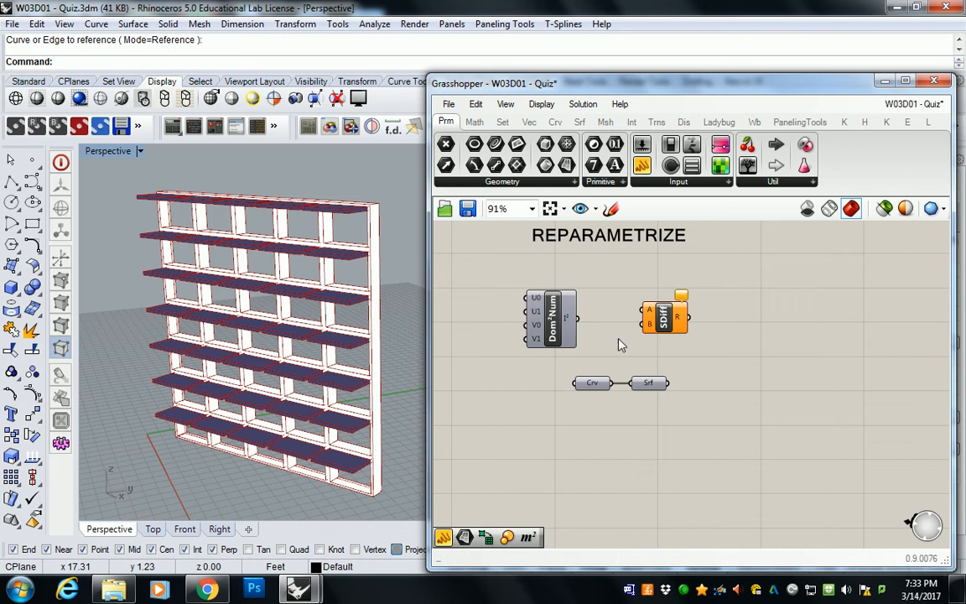
Turn on the preview of the Srf component fed by the Crv parameter
{"action": "left_click", "coordinate": [652, 386]}
{"action": "right_click", "coordinate": [652, 387]}
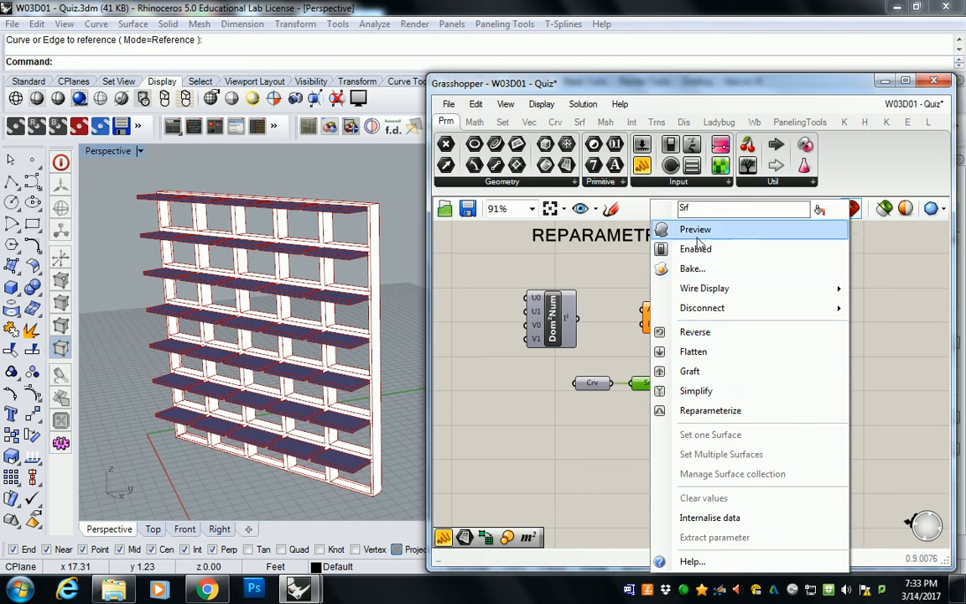
{"action": "left_click", "coordinate": [696, 249]}
{"action": "right_click_drag", "start_coordinate": [648, 366], "coordinate": [622, 372]}
{"action": "left_click", "coordinate": [622, 372]}
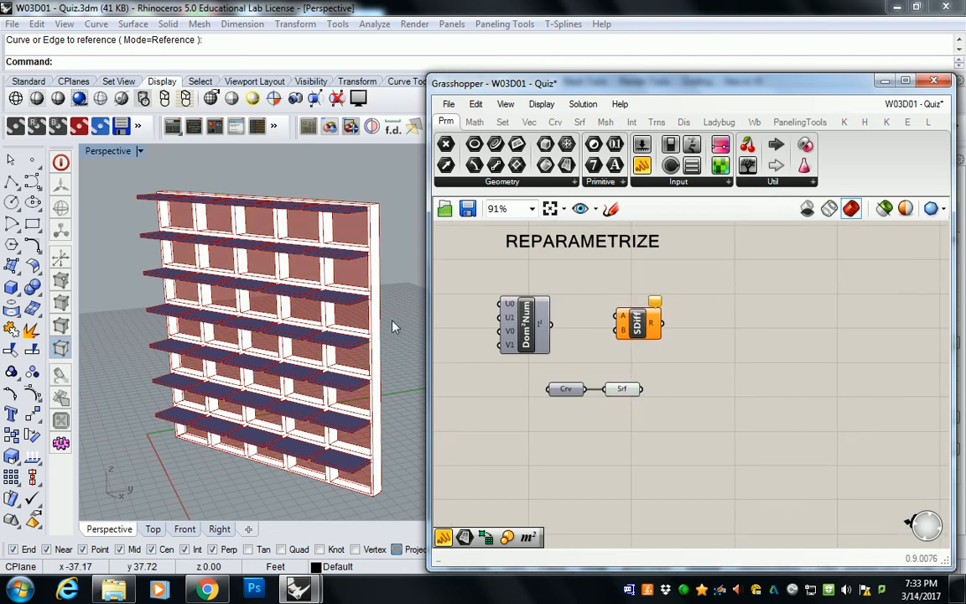
Hide the preview of the whole earlier shelf definition so its geometry no longer displays
{"action": "scroll", "coordinate": [604, 246], "scroll_direction": "down", "scroll_amount": 6}
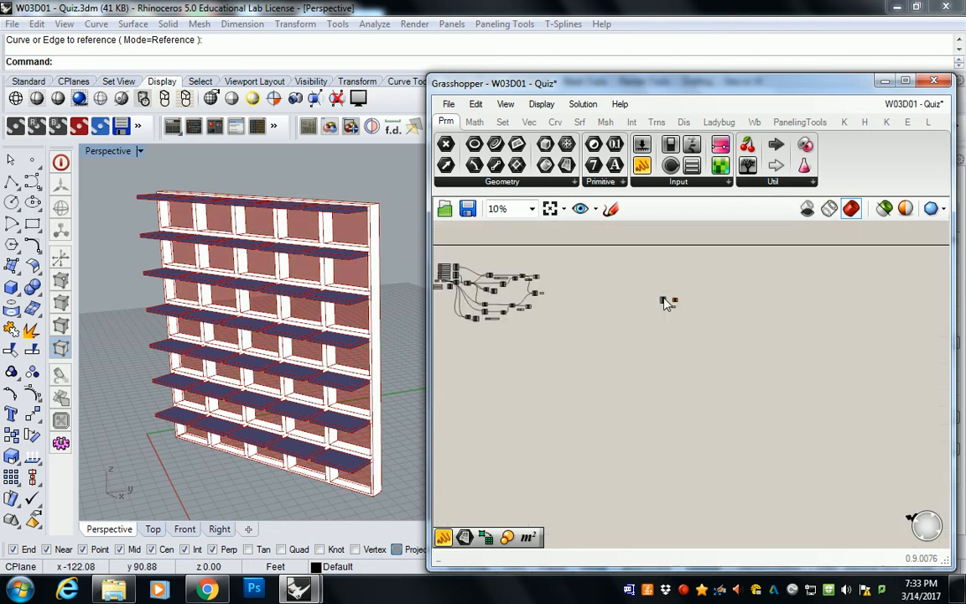
{"action": "left_click_drag", "start_coordinate": [626, 252], "coordinate": [496, 317]}
{"action": "middle_click", "coordinate": [566, 296]}
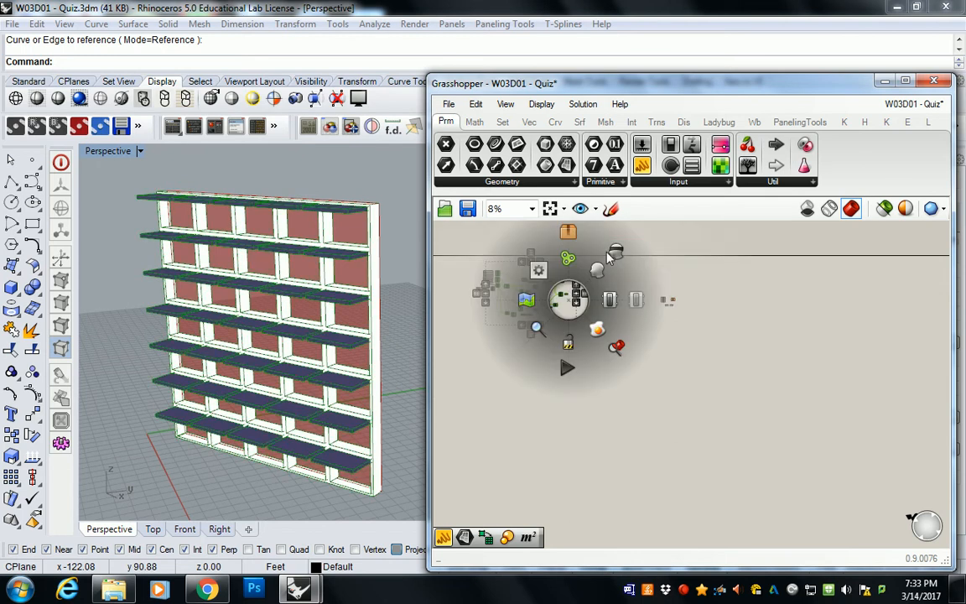
{"action": "left_click", "coordinate": [615, 253]}
{"action": "left_click", "coordinate": [651, 277]}
{"action": "scroll", "coordinate": [653, 282], "scroll_direction": "up", "scroll_amount": 8}
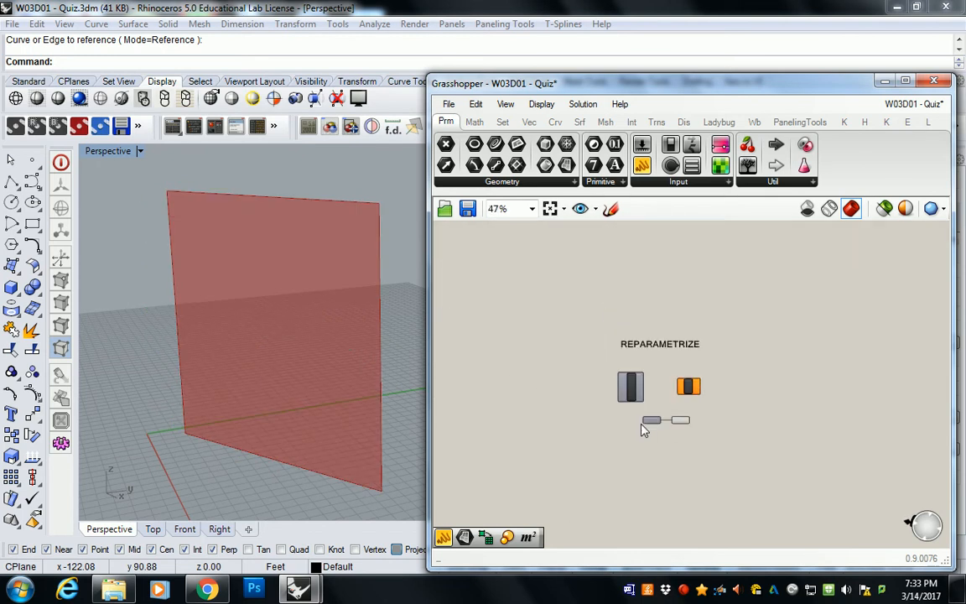
Inspect the rectangular boundary curve on its own with the Srf preview temporarily hidden, and restore the preview
{"action": "right_click", "coordinate": [686, 418]}
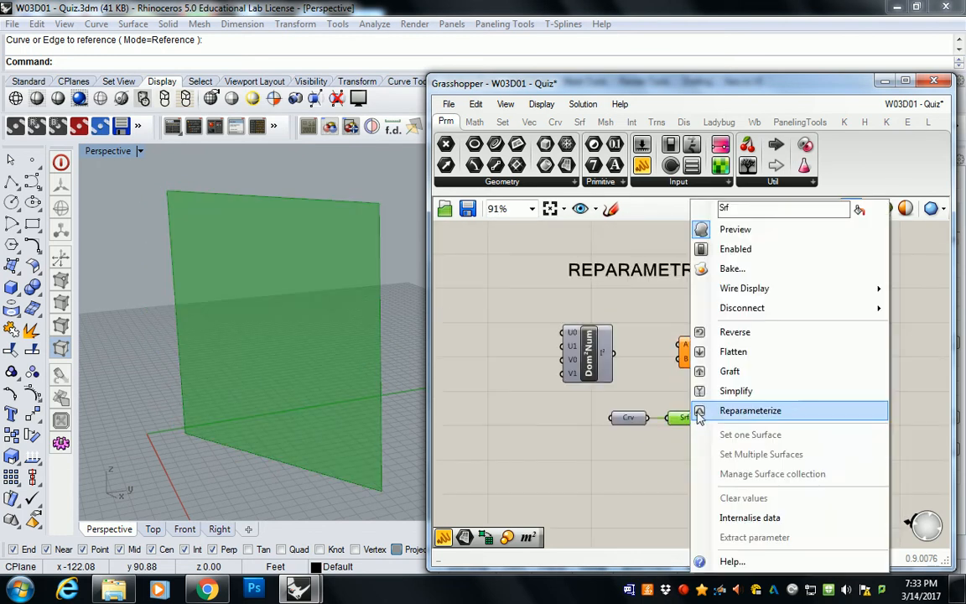
{"action": "left_click", "coordinate": [738, 229]}
{"action": "left_click", "coordinate": [361, 201]}
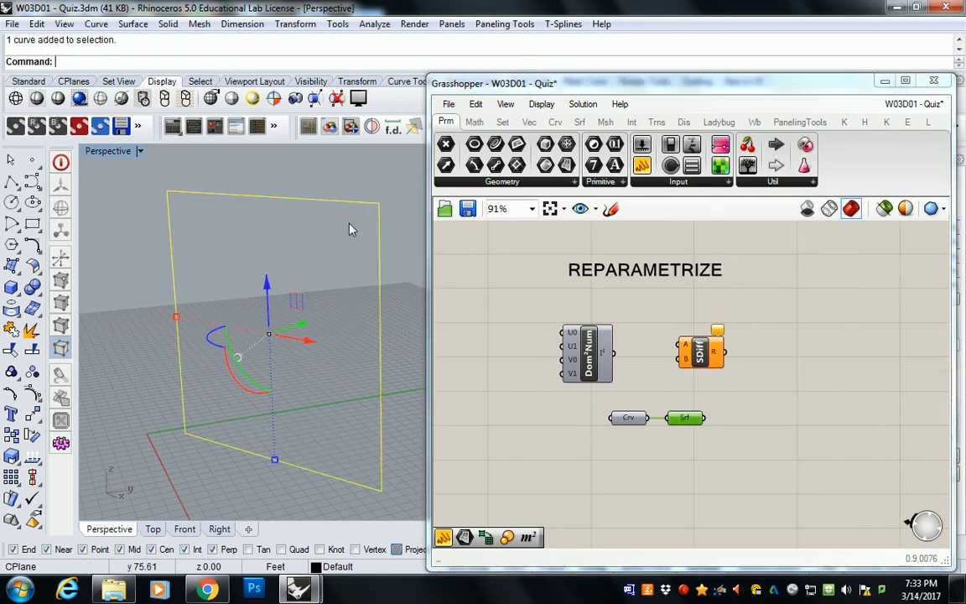
{"action": "right_click_drag", "start_coordinate": [353, 224], "coordinate": [280, 371]}
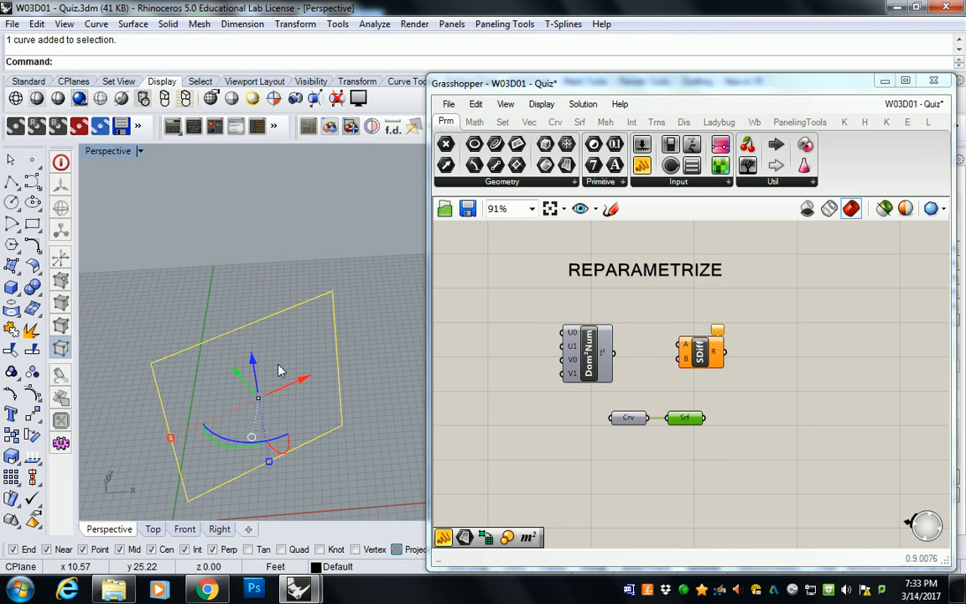
{"action": "right_click", "coordinate": [686, 417]}
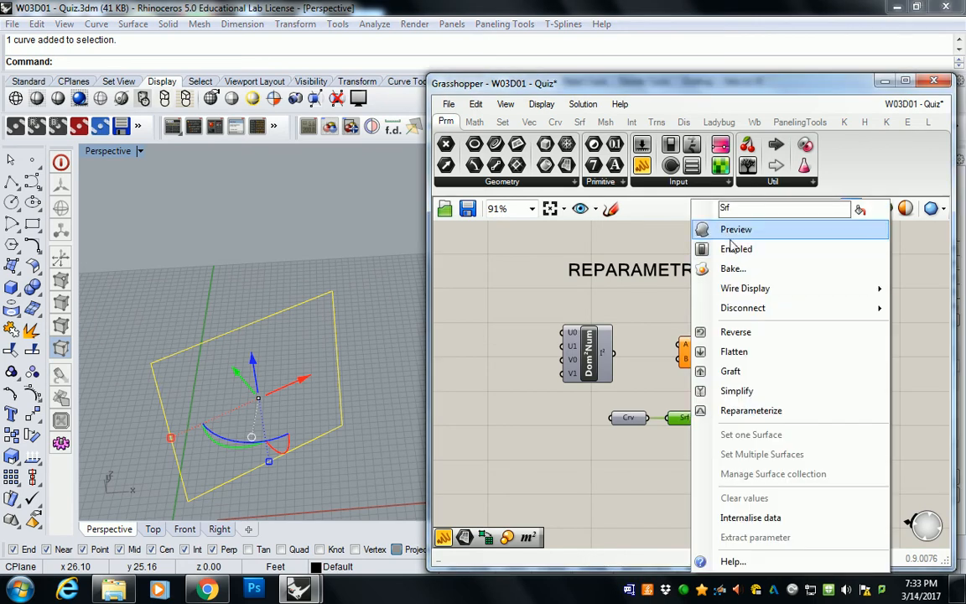
{"action": "left_click", "coordinate": [663, 228]}
{"action": "right_click_drag", "start_coordinate": [762, 380], "coordinate": [713, 332]}
{"action": "left_click", "coordinate": [660, 379]}
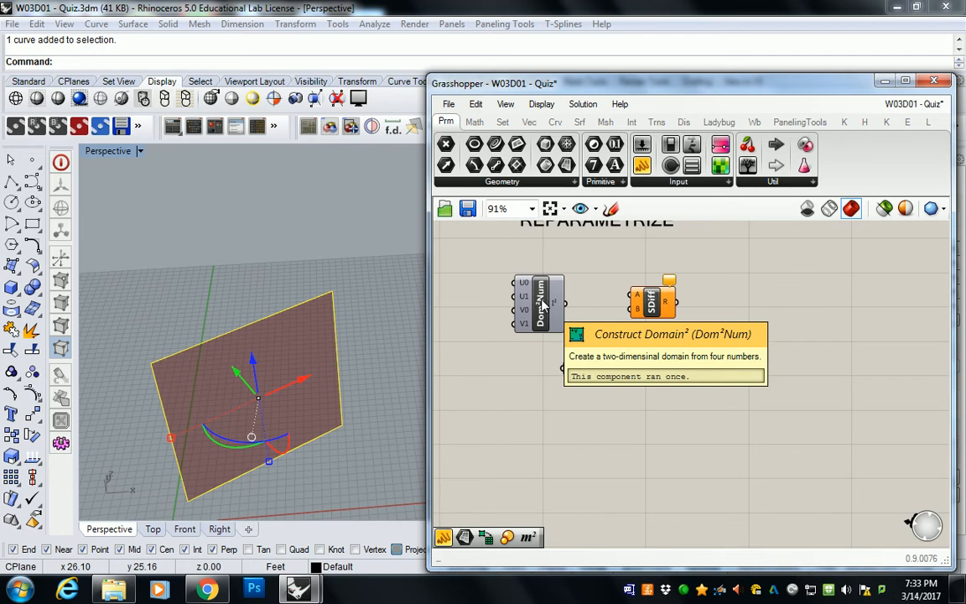
Move the SDiff component far to the right of the other components to free up canvas space
{"action": "right_click_drag", "start_coordinate": [543, 306], "coordinate": [559, 375]}
{"action": "left_click_drag", "start_coordinate": [565, 243], "coordinate": [506, 415]}
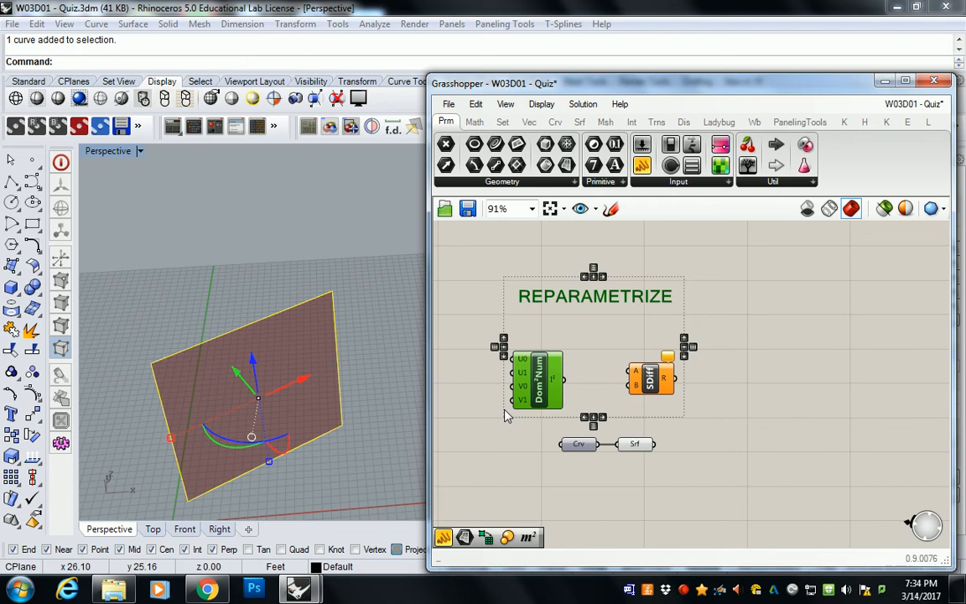
{"action": "left_click", "coordinate": [789, 386]}
{"action": "right_click_drag", "start_coordinate": [789, 386], "coordinate": [745, 413]}
{"action": "left_click", "coordinate": [610, 404]}
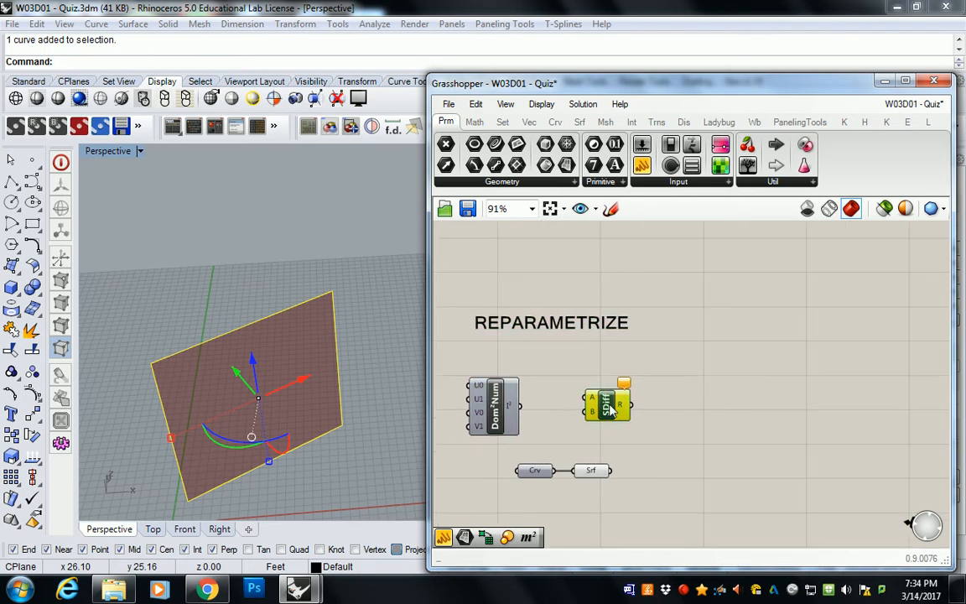
{"action": "left_click_drag", "start_coordinate": [609, 408], "coordinate": [898, 419]}
{"action": "left_click", "coordinate": [692, 403]}
{"action": "right_click_drag", "start_coordinate": [458, 415], "coordinate": [527, 396]}
{"action": "scroll", "coordinate": [526, 395], "scroll_direction": "up", "scroll_amount": 1}
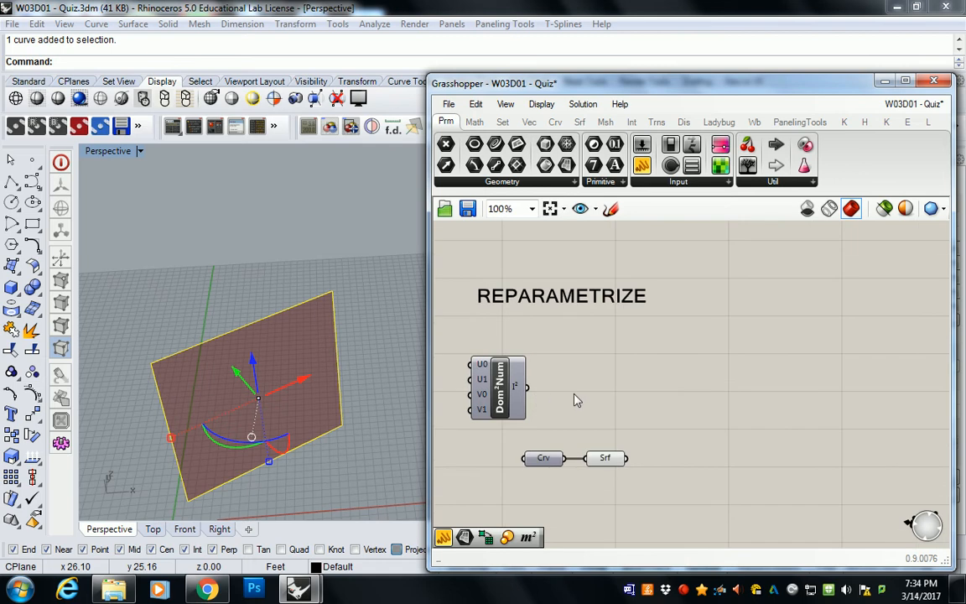
Move the Construct Domain² component to the lower right of the Srf component
{"action": "right_click_drag", "start_coordinate": [584, 383], "coordinate": [639, 391]}
{"action": "right_click_drag", "start_coordinate": [553, 383], "coordinate": [530, 292]}
{"action": "left_click_drag", "start_coordinate": [536, 298], "coordinate": [651, 443]}
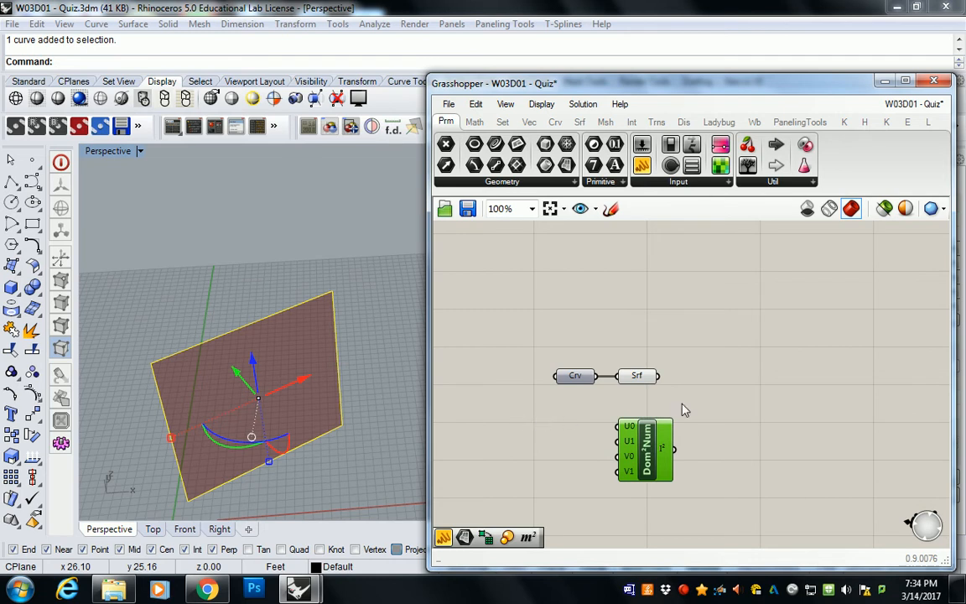
{"action": "right_click_drag", "start_coordinate": [682, 410], "coordinate": [587, 406]}
{"action": "left_click_drag", "start_coordinate": [555, 458], "coordinate": [749, 450]}
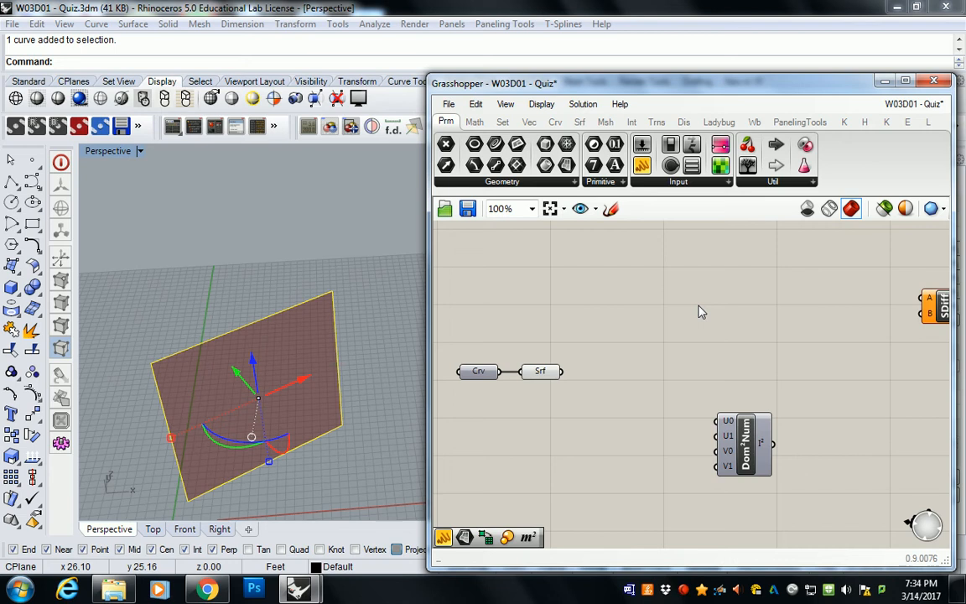
{"action": "left_click_drag", "start_coordinate": [842, 391], "coordinate": [687, 515]}
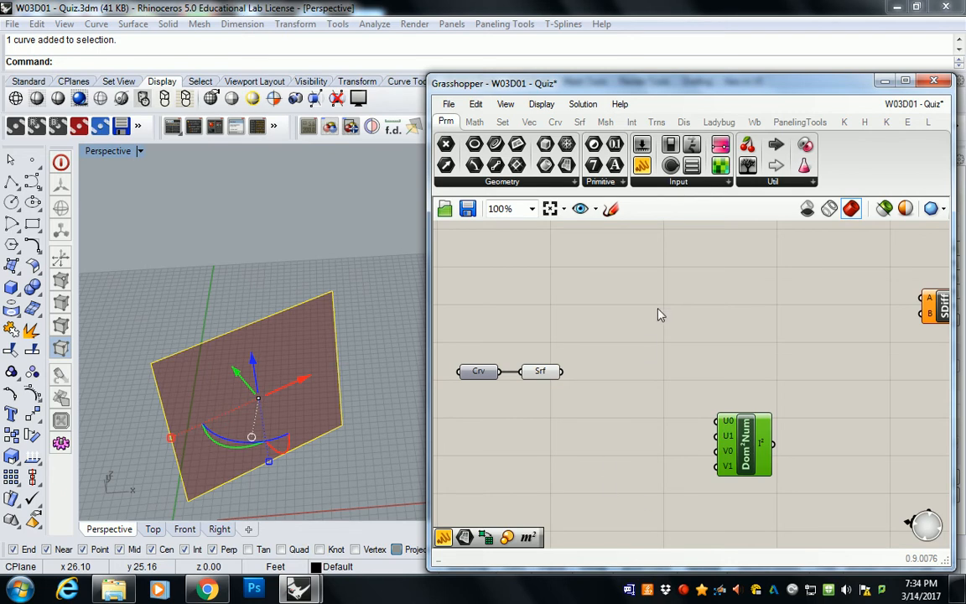
{"action": "left_click", "coordinate": [625, 329]}
Add a Divide Domain² component between Srf and Construct Domain²
{"action": "left_click", "coordinate": [579, 122]}
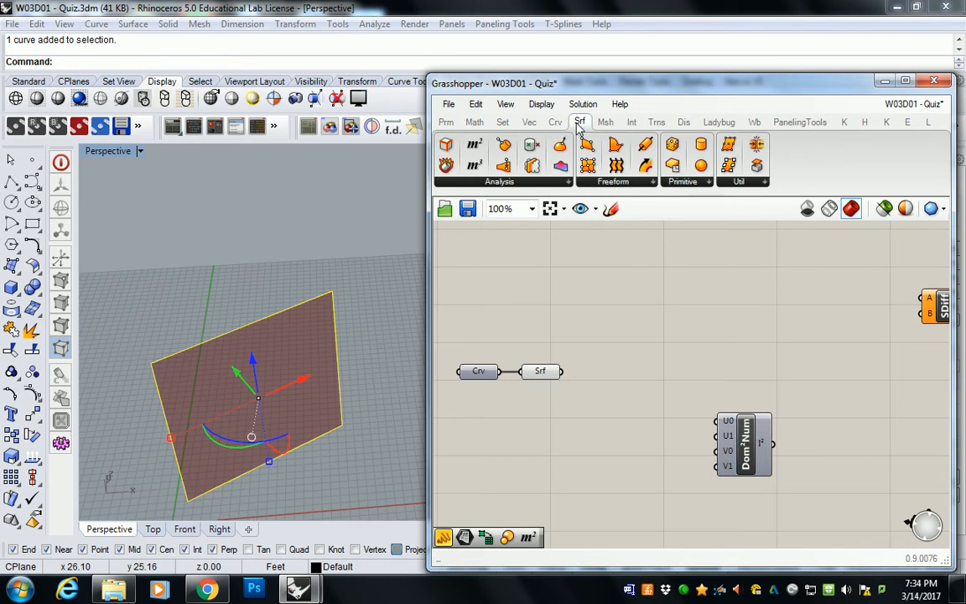
{"action": "left_click", "coordinate": [473, 122]}
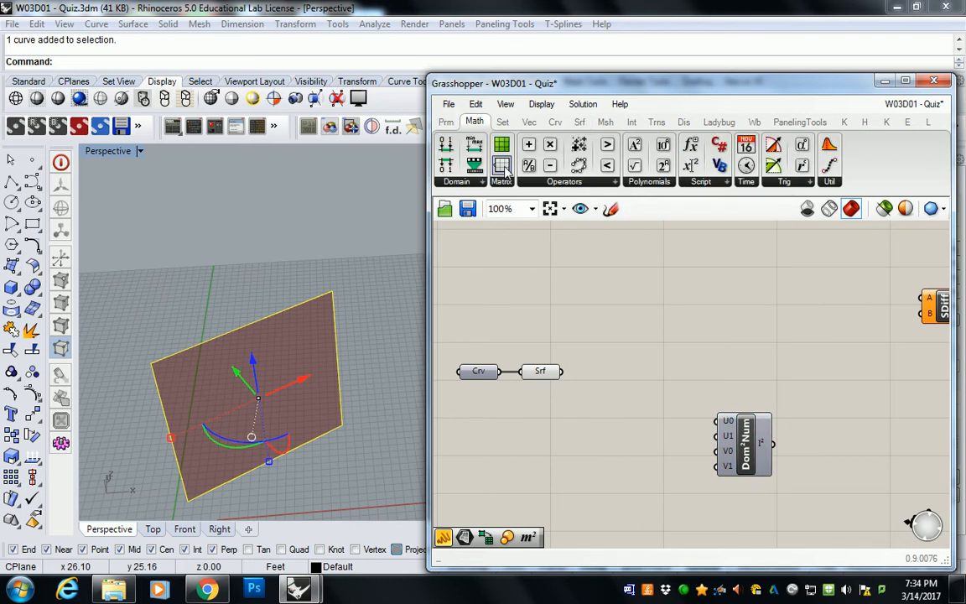
{"action": "left_click", "coordinate": [457, 181]}
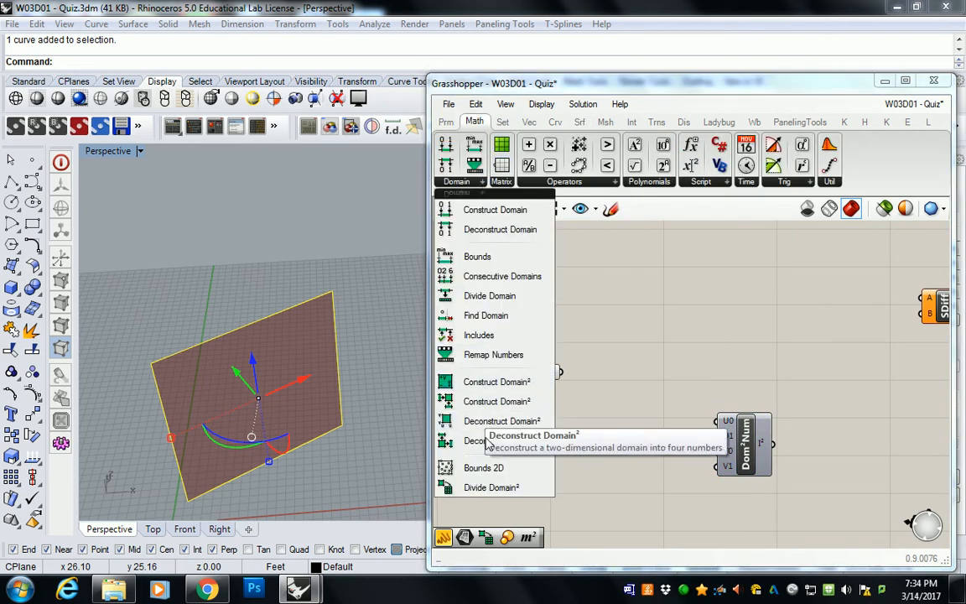
{"action": "left_click_drag", "start_coordinate": [509, 491], "coordinate": [608, 436]}
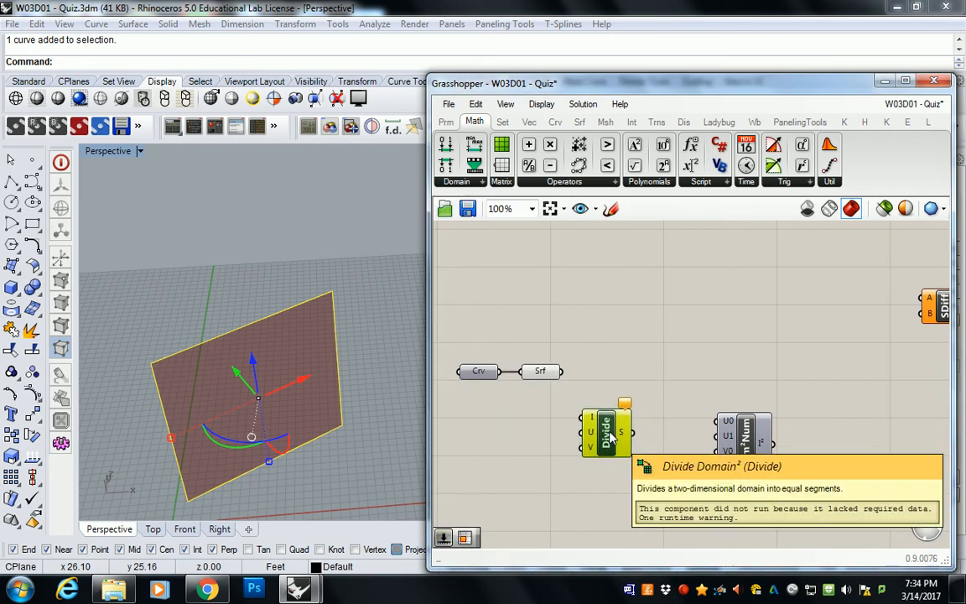
{"action": "left_click", "coordinate": [593, 362]}
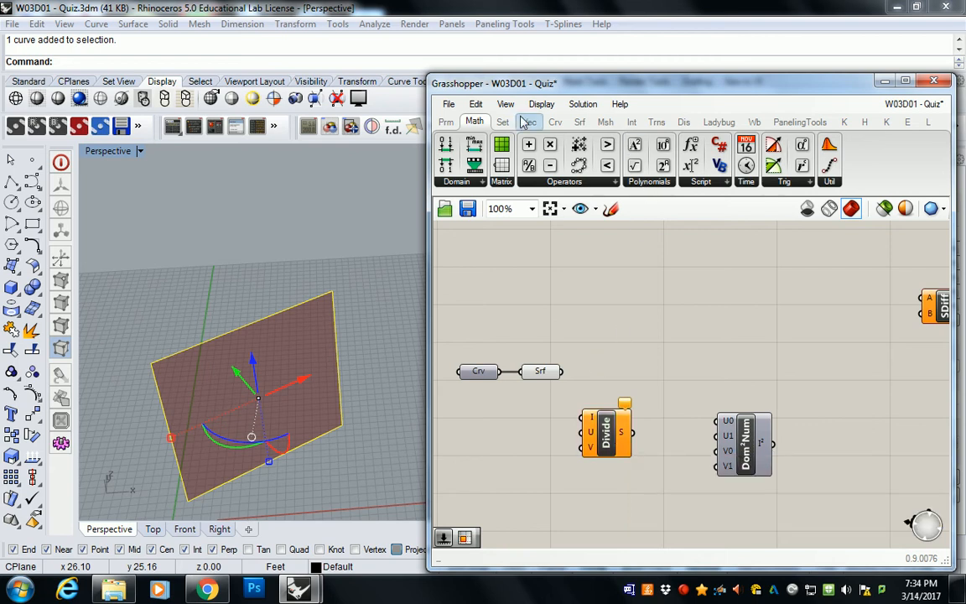
Add an Isotrim component to the right of Srf, shifting Construct Domain² right to make room
{"action": "left_click", "coordinate": [580, 121]}
{"action": "left_click", "coordinate": [739, 181]}
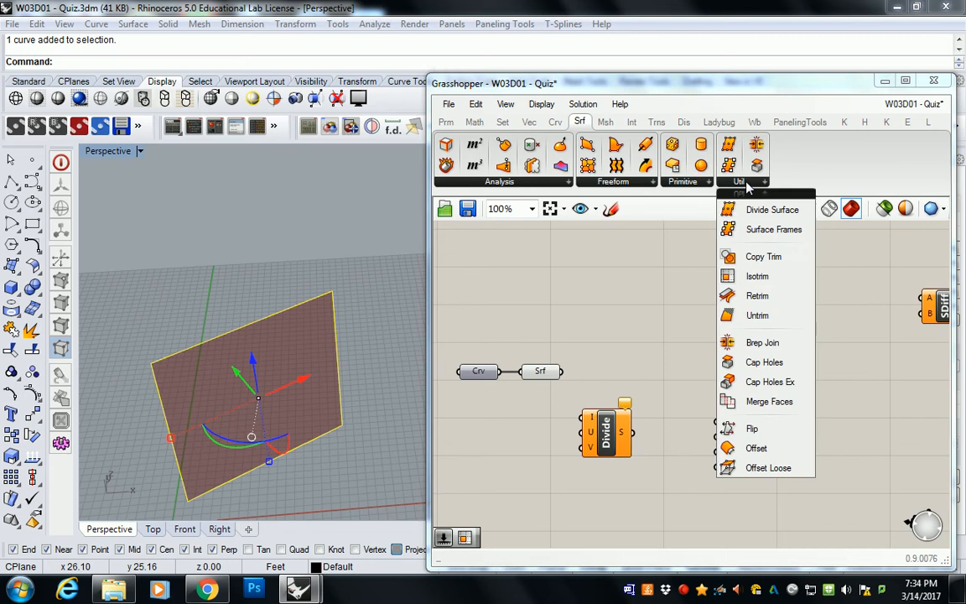
{"action": "left_click", "coordinate": [752, 281]}
{"action": "left_click", "coordinate": [663, 393]}
{"action": "right_click_drag", "start_coordinate": [744, 435], "coordinate": [771, 413]}
{"action": "left_click_drag", "start_coordinate": [770, 418], "coordinate": [802, 418]}
{"action": "left_click_drag", "start_coordinate": [694, 379], "coordinate": [732, 373]}
Connect Srf to Isotrim's S and Divide Domain²'s I inputs, and the Divide Domain² output to Isotrim's D input
{"action": "left_click_drag", "start_coordinate": [590, 349], "coordinate": [705, 349]}
{"action": "left_click_drag", "start_coordinate": [633, 411], "coordinate": [651, 404]}
{"action": "left_click", "coordinate": [729, 361]}
{"action": "left_click_drag", "start_coordinate": [731, 363], "coordinate": [731, 366]}
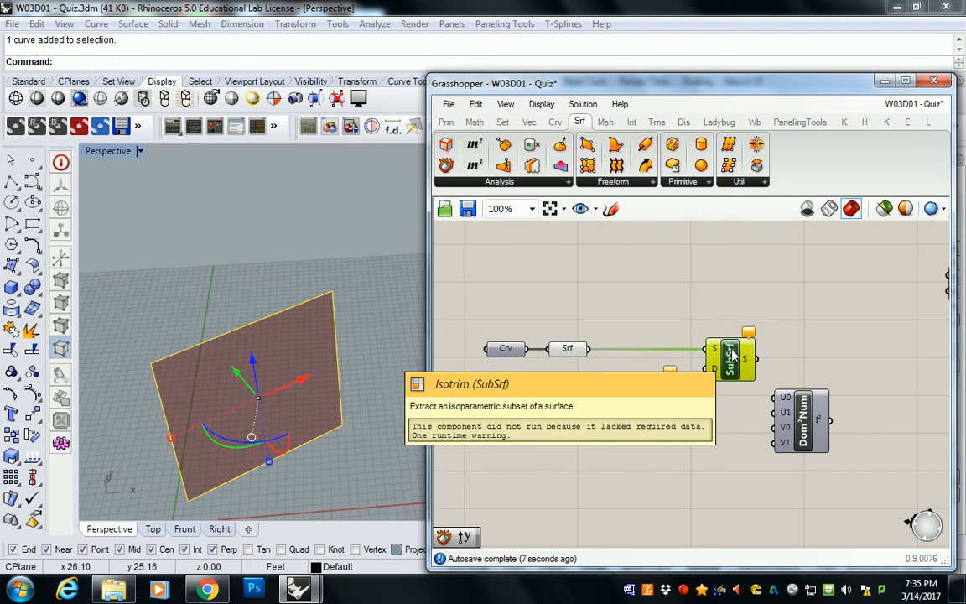
{"action": "left_click_drag", "start_coordinate": [679, 400], "coordinate": [707, 369]}
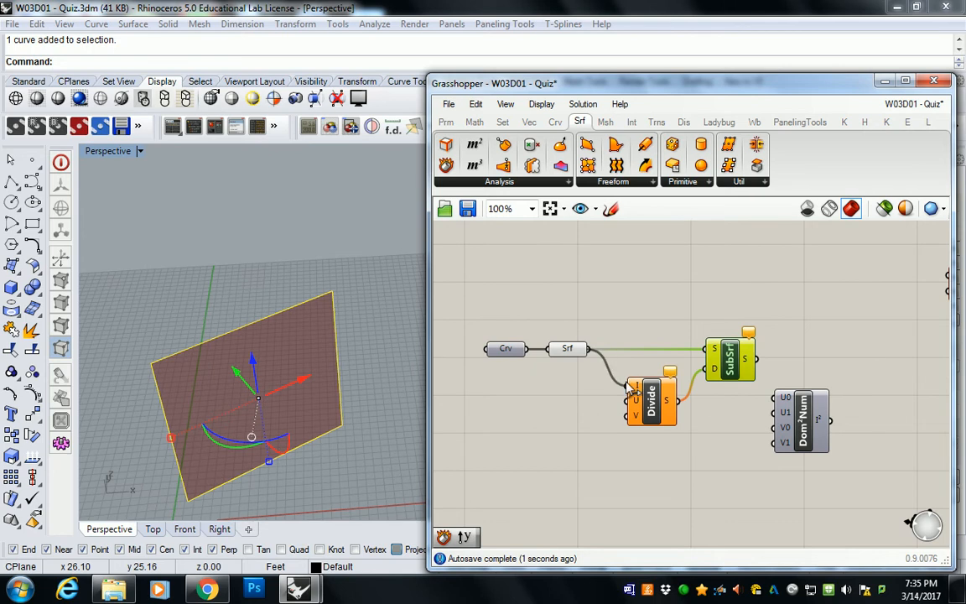
{"action": "left_click_drag", "start_coordinate": [590, 348], "coordinate": [628, 385]}
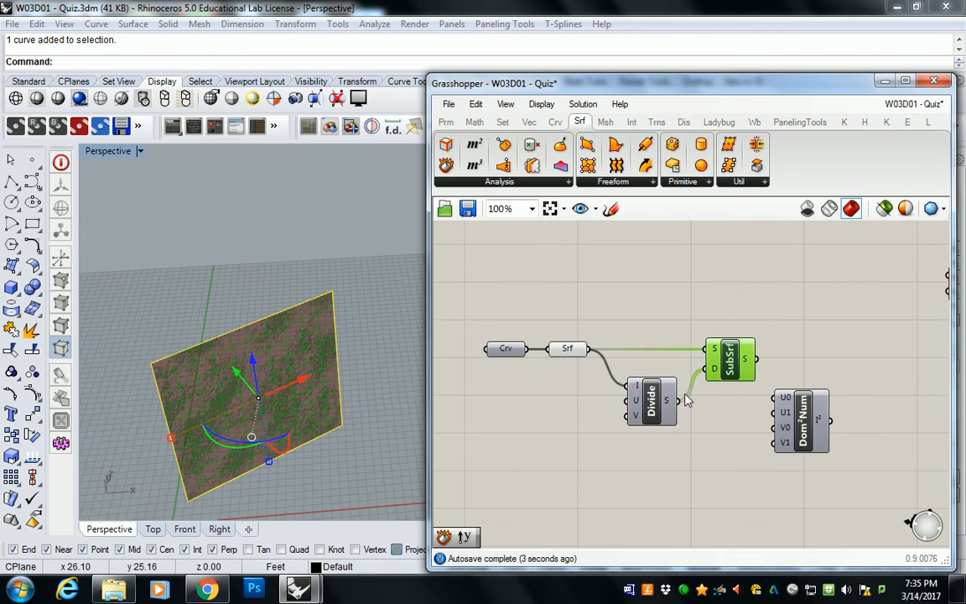
{"action": "left_click_drag", "start_coordinate": [686, 401], "coordinate": [679, 400]}
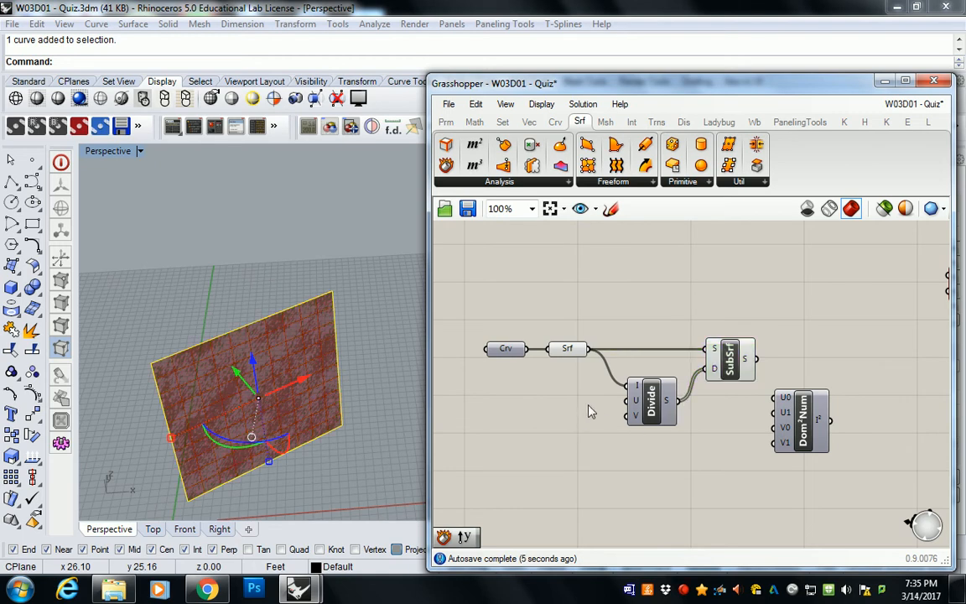
Add two 0-to-10 number sliders to the Divide Domain² inputs, with U Count at 6 and V Count at 4
{"action": "double_click", "coordinate": [537, 409]}
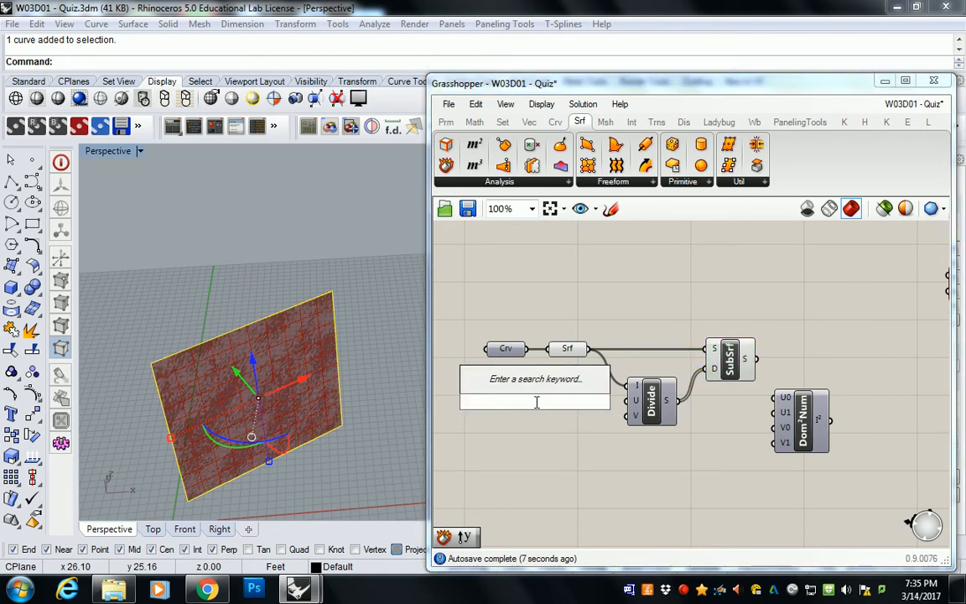
{"action": "type", "text": "0<10"}
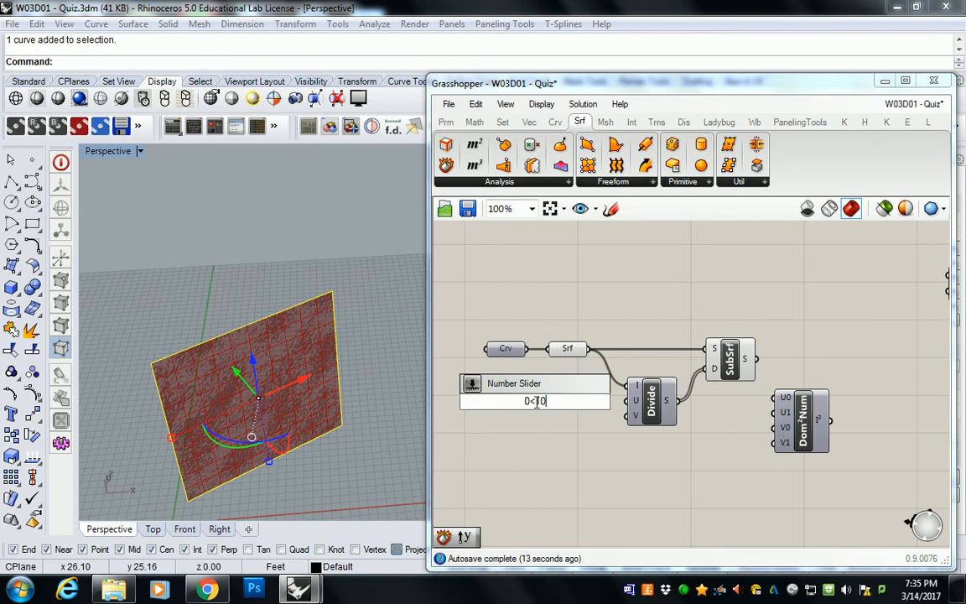
{"action": "key", "text": "Return"}
{"action": "left_click_drag", "start_coordinate": [597, 402], "coordinate": [628, 416]}
{"action": "left_click", "coordinate": [571, 401]}
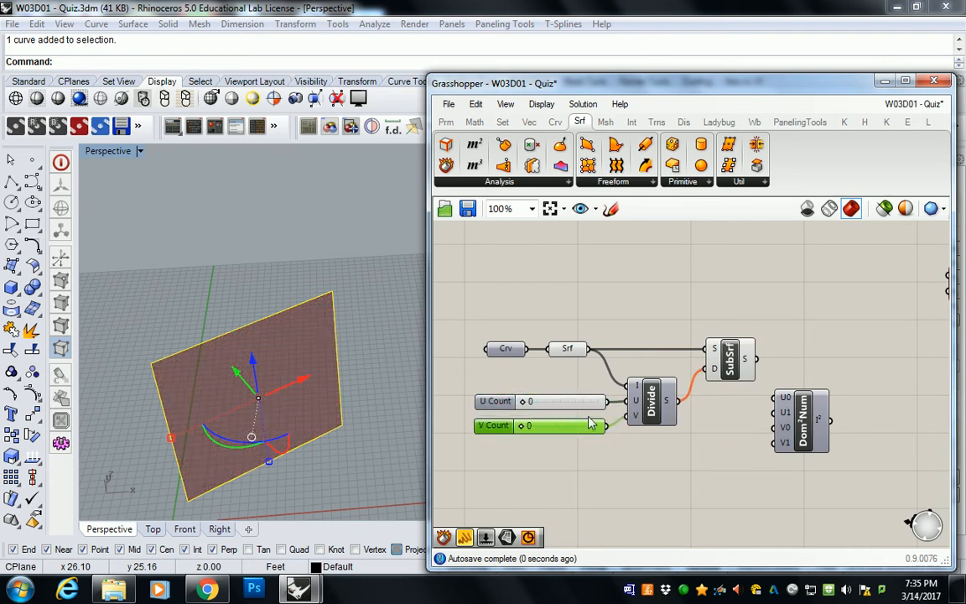
{"action": "left_click_drag", "start_coordinate": [529, 403], "coordinate": [551, 425]}
Hide the Srf component's preview so only the Isotrim panels display
{"action": "left_click_drag", "start_coordinate": [629, 305], "coordinate": [564, 361]}
{"action": "middle_click", "coordinate": [576, 346]}
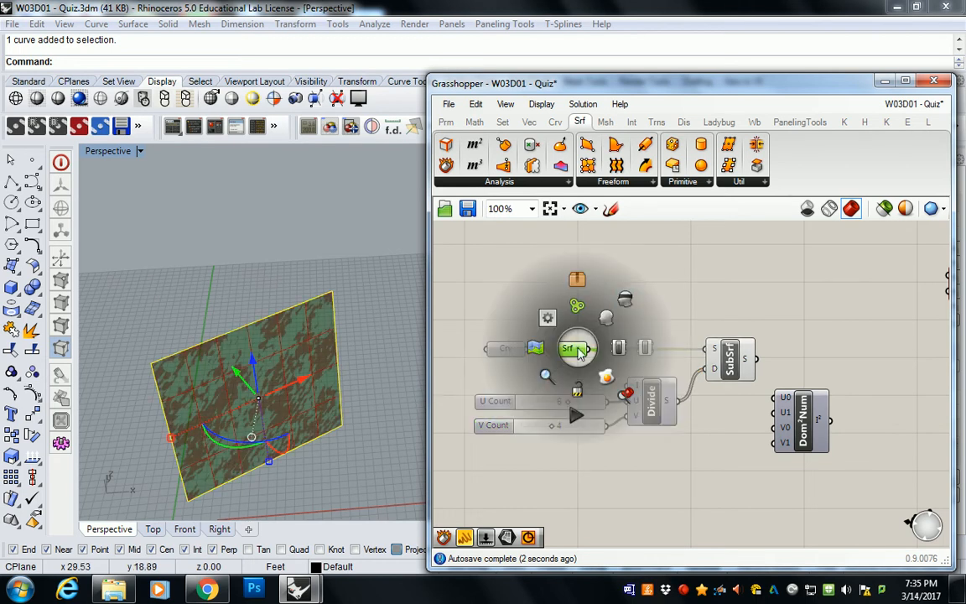
{"action": "left_click", "coordinate": [625, 300]}
{"action": "right_click_drag", "start_coordinate": [344, 377], "coordinate": [335, 295]}
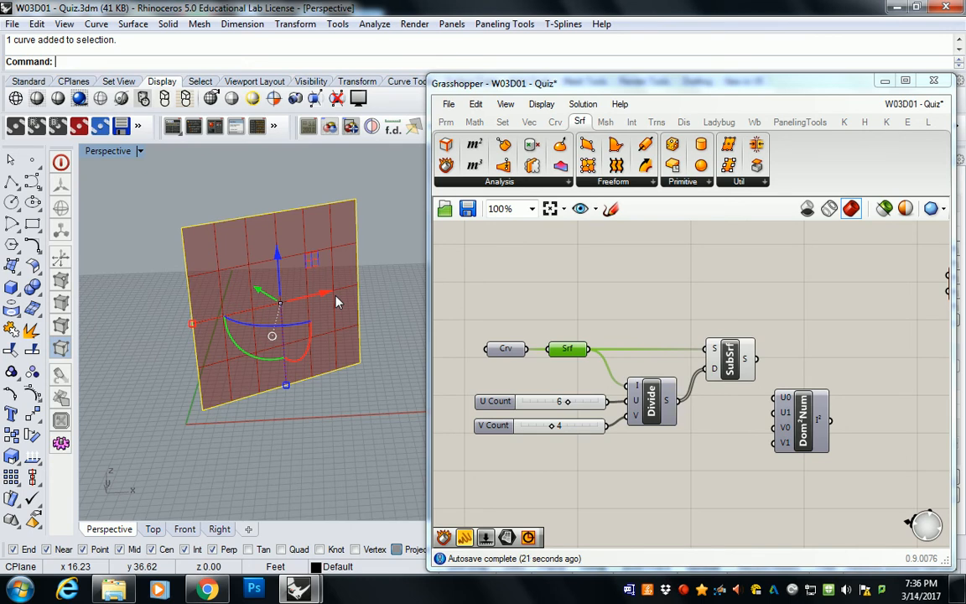
Move the REPARAMETRIZE title to above and right of Isotrim, and shift Construct Domain² slightly lower
{"action": "left_click", "coordinate": [693, 301]}
{"action": "scroll", "coordinate": [701, 298], "scroll_direction": "down", "scroll_amount": 3}
{"action": "right_click_drag", "start_coordinate": [635, 252], "coordinate": [563, 305]}
{"action": "scroll", "coordinate": [564, 306], "scroll_direction": "up", "scroll_amount": 3}
{"action": "mouse_move", "coordinate": [658, 264]}
{"action": "left_mouse_down"}
{"action": "mouse_move", "coordinate": [558, 309]}
{"action": "mouse_move", "coordinate": [792, 343]}
{"action": "mouse_move", "coordinate": [762, 352]}
{"action": "left_mouse_up"}
{"action": "scroll", "coordinate": [592, 281], "scroll_direction": "down", "scroll_amount": 2}
{"action": "right_click_drag", "start_coordinate": [745, 378], "coordinate": [634, 359]}
{"action": "left_click_drag", "start_coordinate": [617, 429], "coordinate": [615, 447]}
{"action": "scroll", "coordinate": [613, 400], "scroll_direction": "up", "scroll_amount": 3}
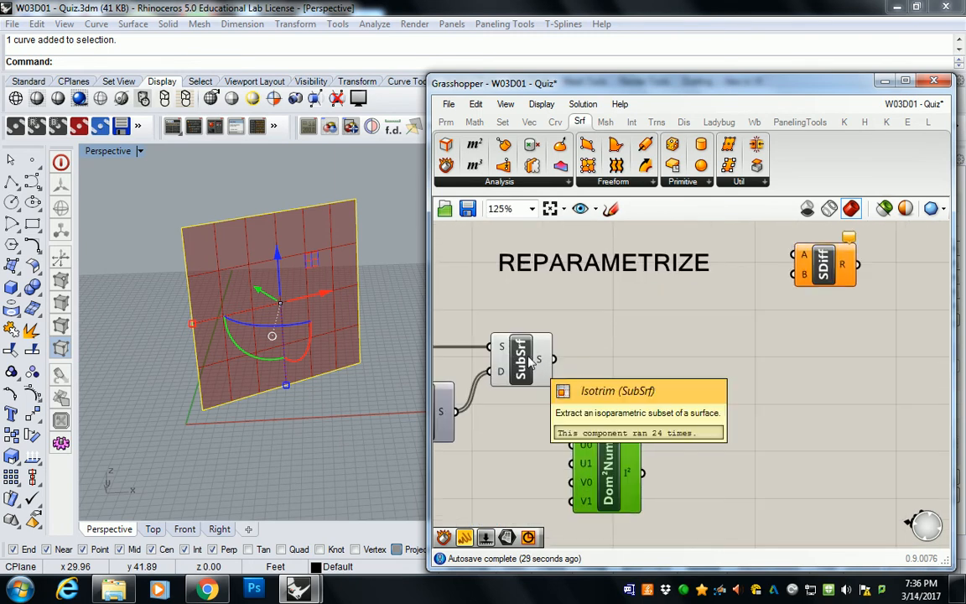
Duplicate the Isotrim component to its right and connect the first Isotrim's output to the copy's S input
{"action": "left_click", "coordinate": [530, 361]}
{"action": "right_click_drag", "start_coordinate": [565, 367], "coordinate": [558, 362]}
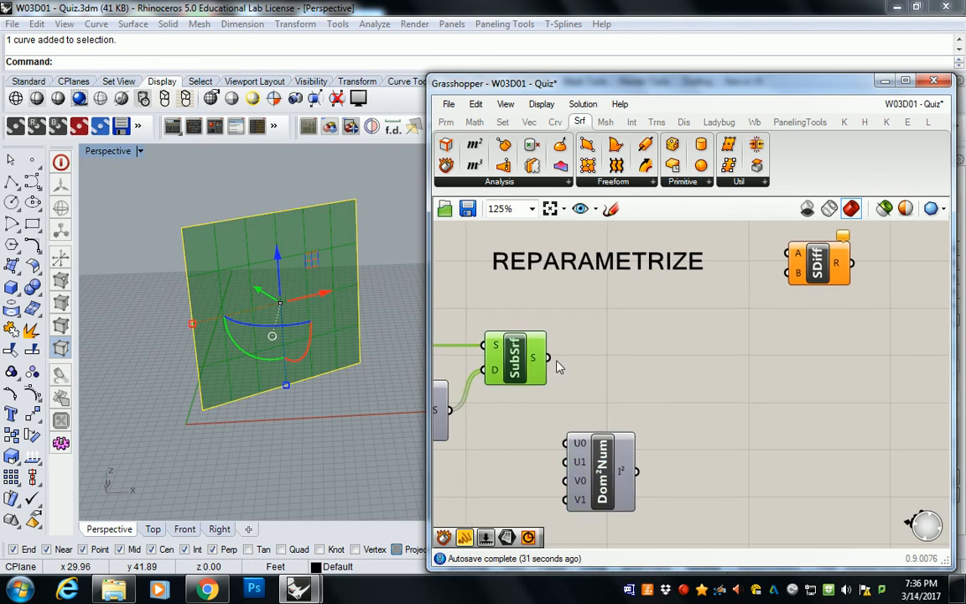
{"action": "left_click_drag", "start_coordinate": [520, 359], "coordinate": [543, 369], "text": "alt"}
{"action": "left_click_drag", "start_coordinate": [708, 375], "coordinate": [714, 372]}
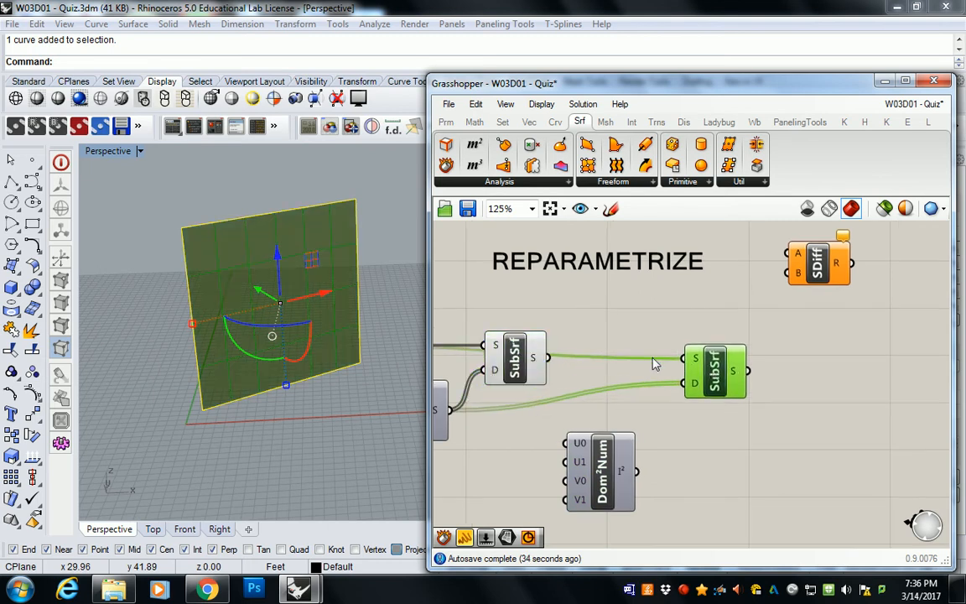
{"action": "left_click", "coordinate": [625, 352]}
{"action": "left_click_drag", "start_coordinate": [547, 360], "coordinate": [716, 366]}
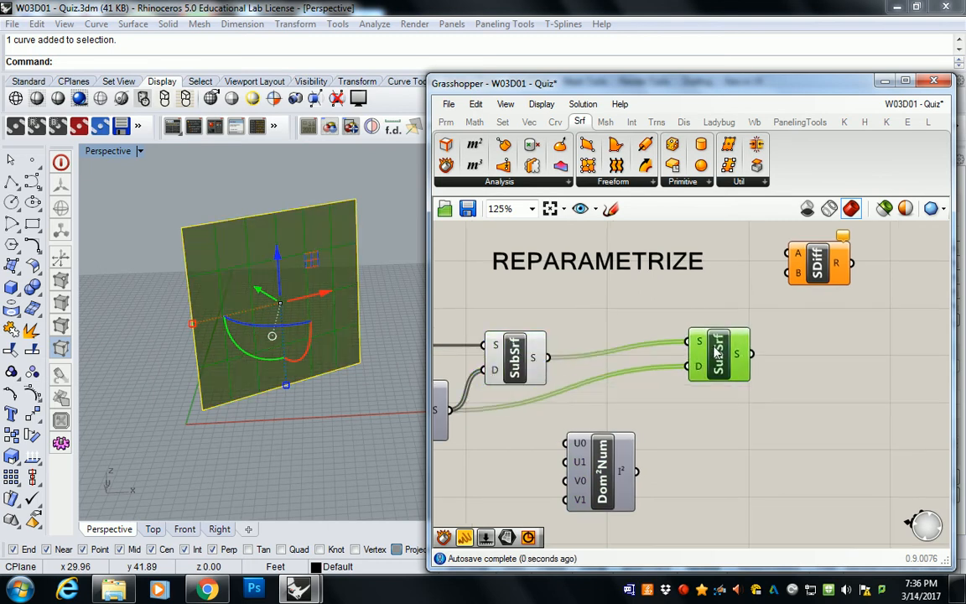
Connect the Construct Domain² output to the second Isotrim's D input and reparameterize that Isotrim's S input
{"action": "left_click_drag", "start_coordinate": [636, 469], "coordinate": [686, 383]}
{"action": "scroll", "coordinate": [660, 401], "scroll_direction": "down", "scroll_amount": 1}
{"action": "left_click", "coordinate": [652, 385]}
{"action": "right_click_drag", "start_coordinate": [658, 399], "coordinate": [686, 370]}
{"action": "right_click", "coordinate": [718, 334]}
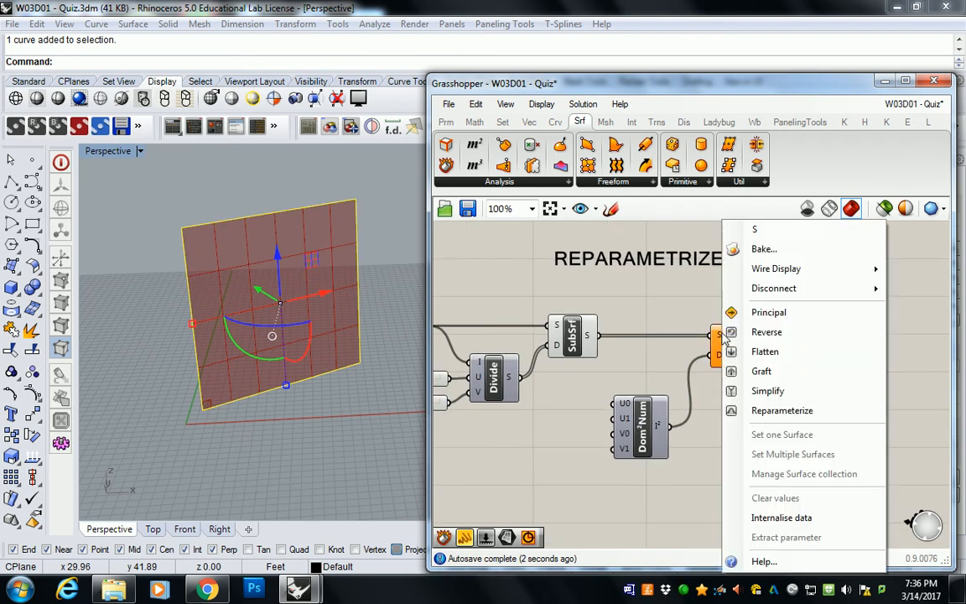
{"action": "left_click", "coordinate": [780, 411]}
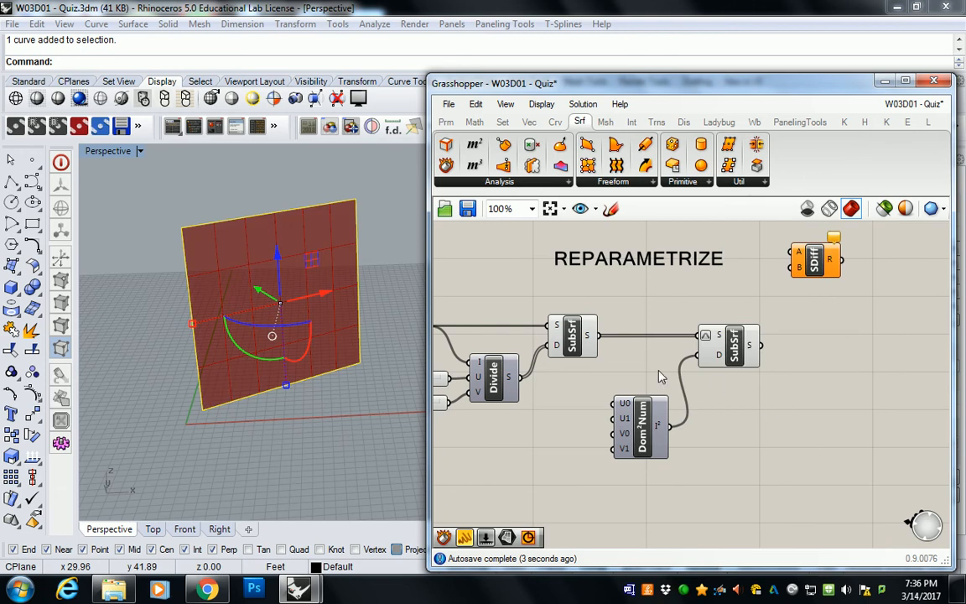
Move the Construct Domain² component directly below Divide Domain² and its count sliders
{"action": "left_click", "coordinate": [750, 345]}
{"action": "right_click_drag", "start_coordinate": [667, 382], "coordinate": [707, 360]}
{"action": "left_click_drag", "start_coordinate": [690, 407], "coordinate": [547, 453]}
{"action": "right_click_drag", "start_coordinate": [503, 392], "coordinate": [660, 375]}
{"action": "left_click", "coordinate": [683, 340]}
{"action": "left_click", "coordinate": [688, 451]}
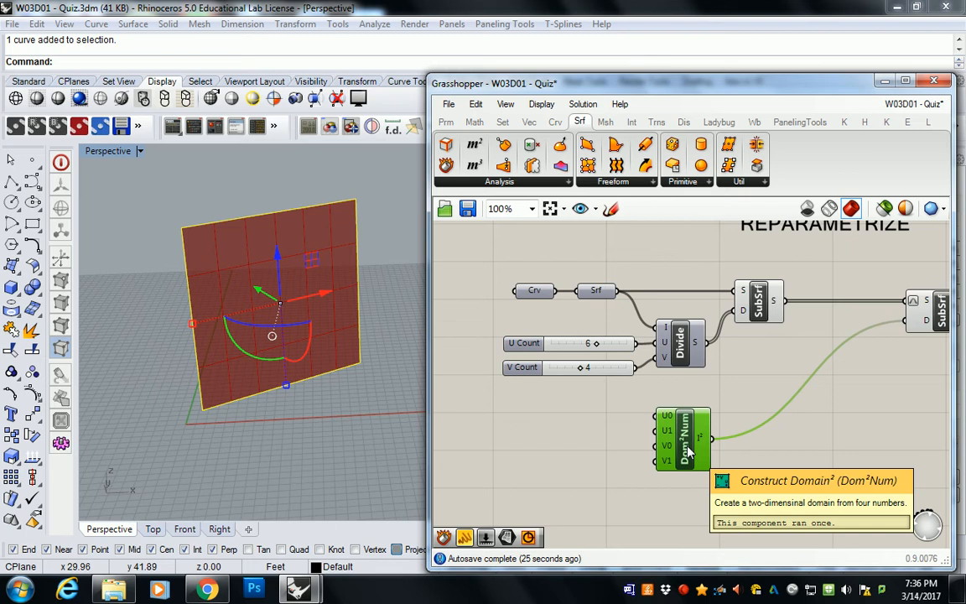
{"action": "right_click_drag", "start_coordinate": [819, 309], "coordinate": [690, 323]}
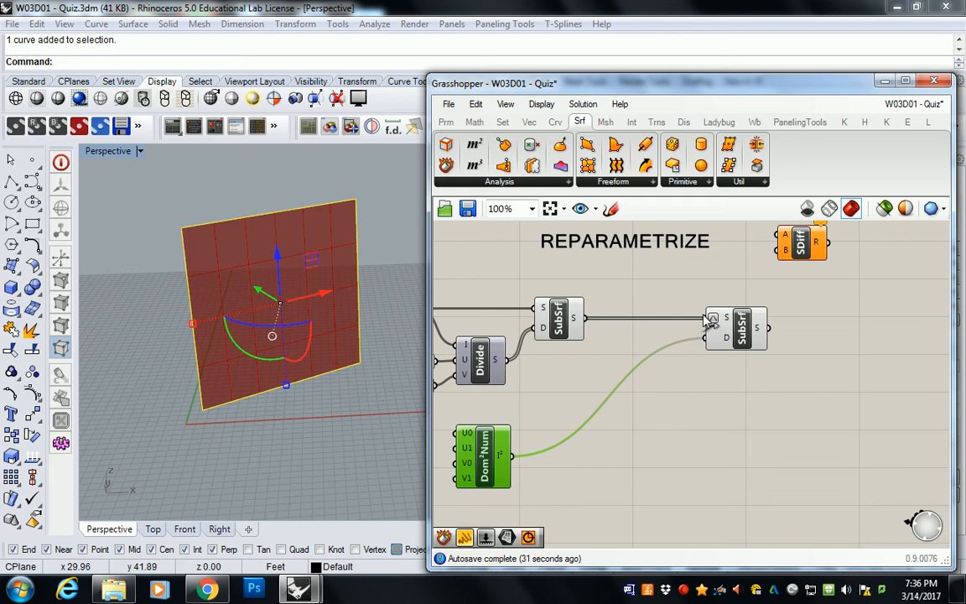
{"action": "right_click_drag", "start_coordinate": [555, 425], "coordinate": [743, 367]}
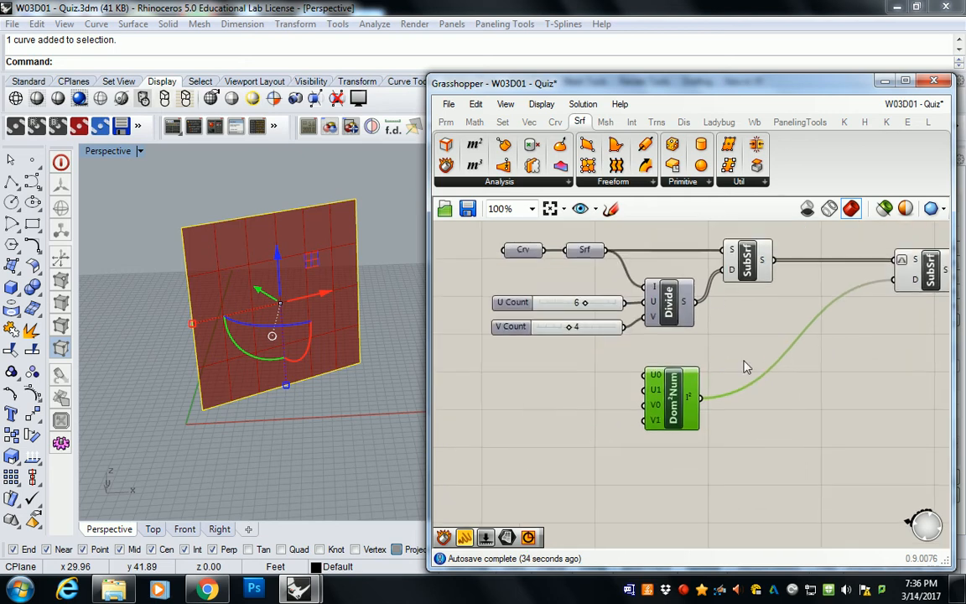
Add a decimal number slider ranging from 0.00 to 1.00 beside the Construct Domain² inputs
{"action": "double_click", "coordinate": [556, 372]}
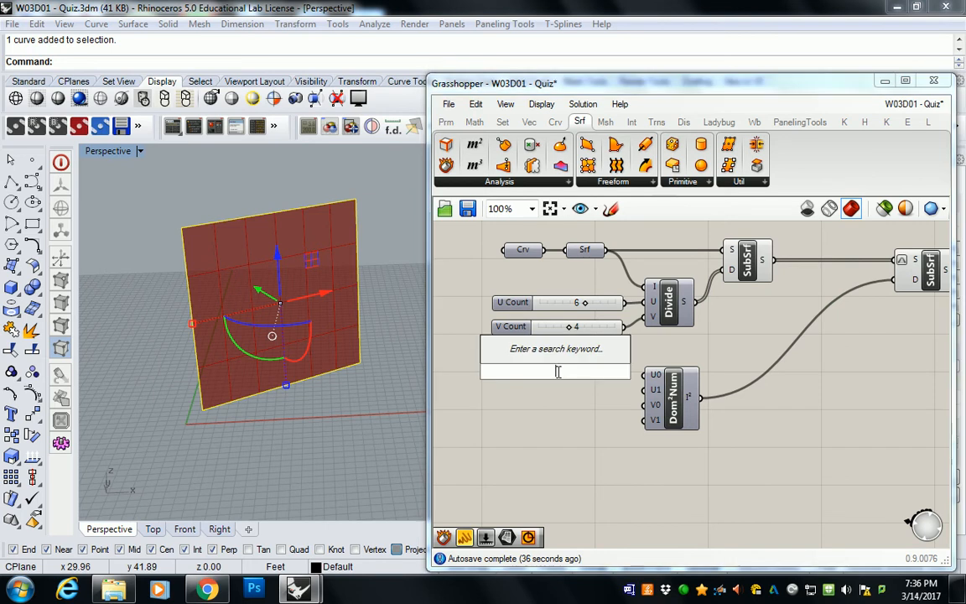
{"action": "type", "text": "0<10"}
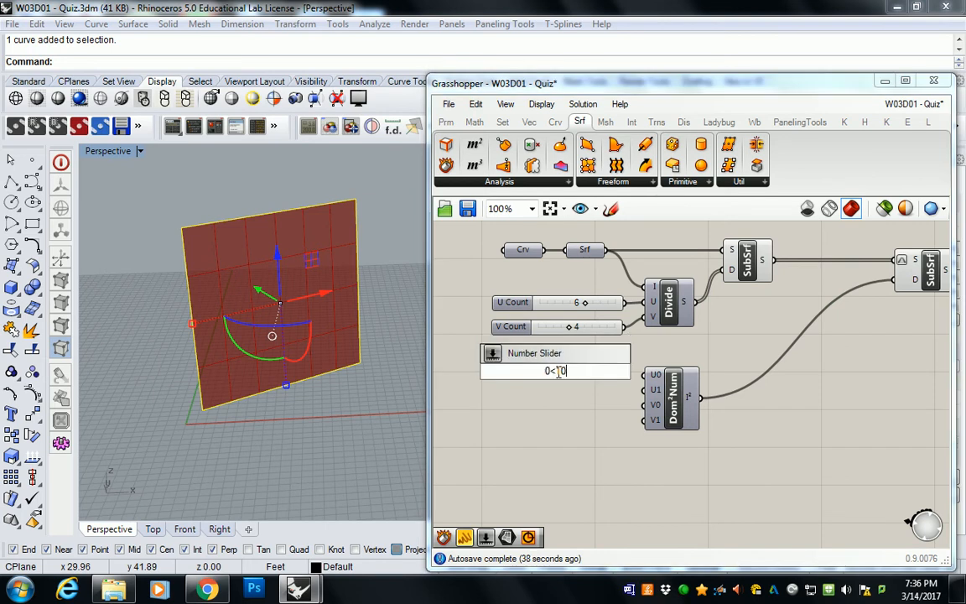
{"action": "type", "text": "0"}
{"action": "key", "text": "Return"}
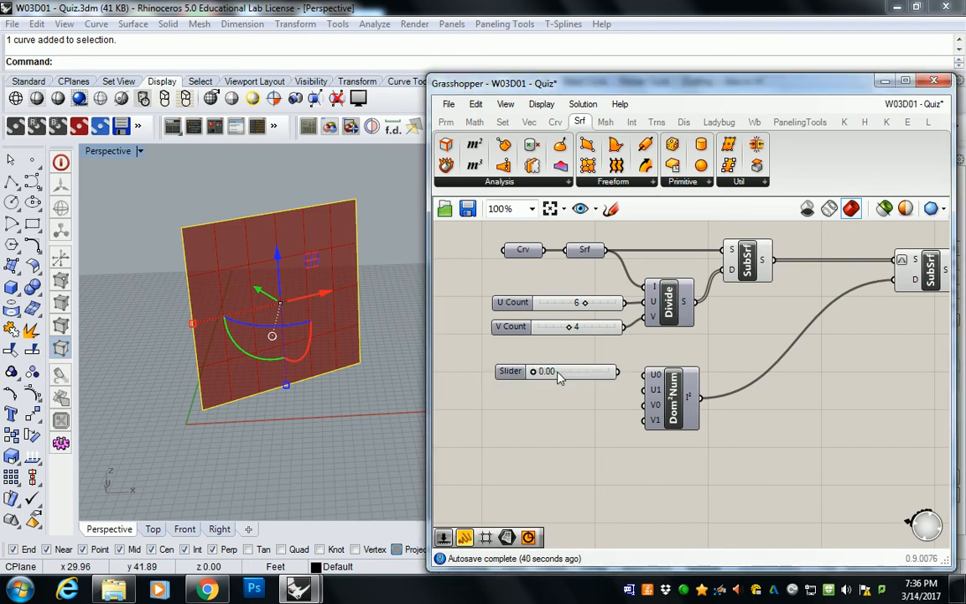
Make three copies of the new slider and connect the four sliders in order to U0, U1, V0 and V1 of Construct Domain²
{"action": "left_click", "coordinate": [592, 375]}
{"action": "key", "text": "ctrl+c"}
{"action": "key", "text": "ctrl+v"}
{"action": "left_click_drag", "start_coordinate": [598, 387], "coordinate": [585, 451]}
{"action": "key", "text": "ctrl+v"}
{"action": "key", "text": "ctrl+v"}
{"action": "left_click_drag", "start_coordinate": [616, 373], "coordinate": [644, 405]}
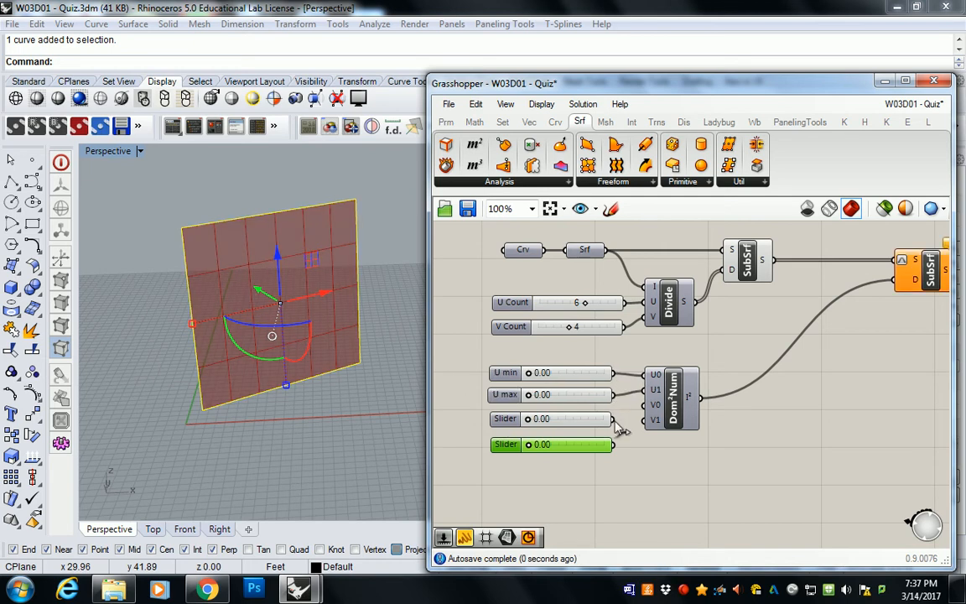
{"action": "left_click_drag", "start_coordinate": [616, 446], "coordinate": [643, 420]}
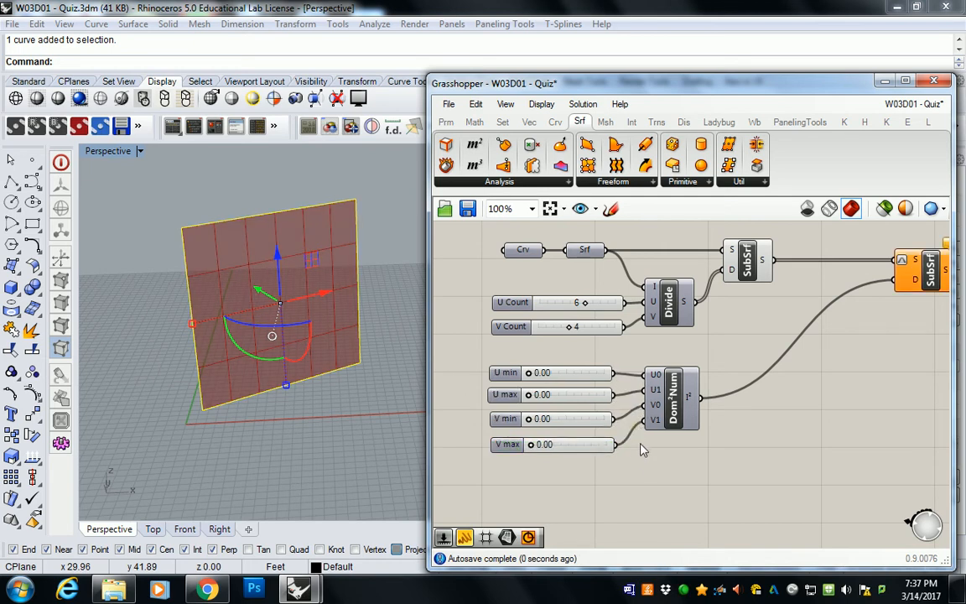
{"action": "left_click", "coordinate": [635, 459]}
{"action": "right_click_drag", "start_coordinate": [633, 464], "coordinate": [625, 463]}
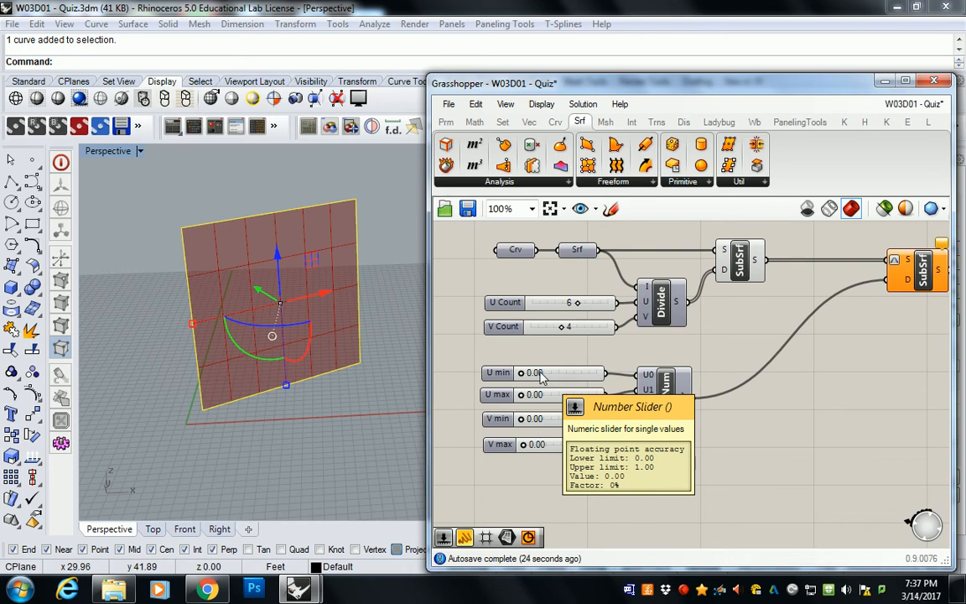
Set the U max and V max sliders to 1.00
{"action": "left_click_drag", "start_coordinate": [522, 395], "coordinate": [585, 395]}
{"action": "left_click_drag", "start_coordinate": [523, 445], "coordinate": [602, 445]}
{"action": "left_click_drag", "start_coordinate": [585, 395], "coordinate": [599, 395]}
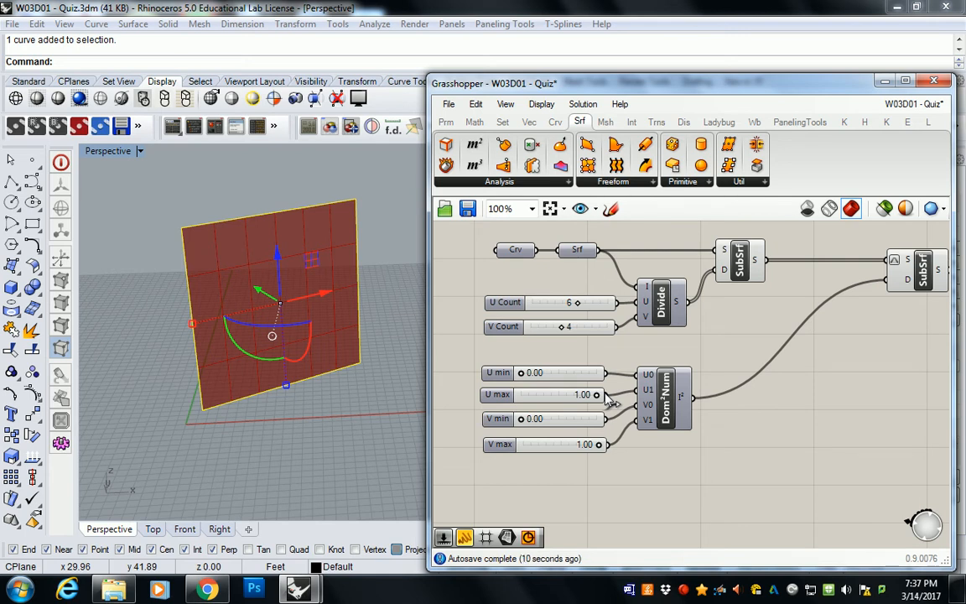
Set the U min slider to 0.05 and the U max slider to 0.95
{"action": "double_click", "coordinate": [545, 372]}
{"action": "key", "text": "BackSpace"}
{"action": "type", "text": "0.05"}
{"action": "key", "text": "Return"}
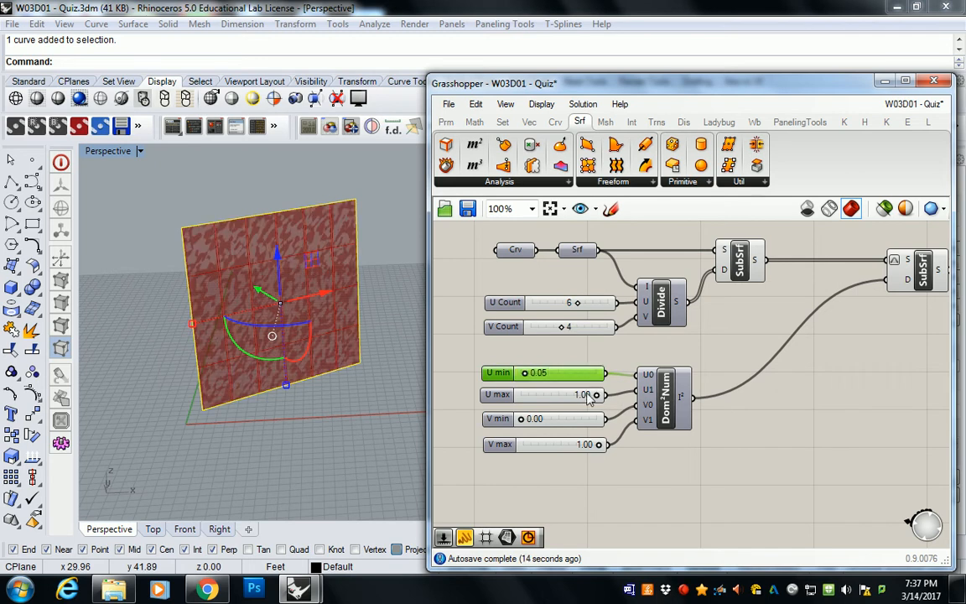
{"action": "double_click", "coordinate": [589, 401]}
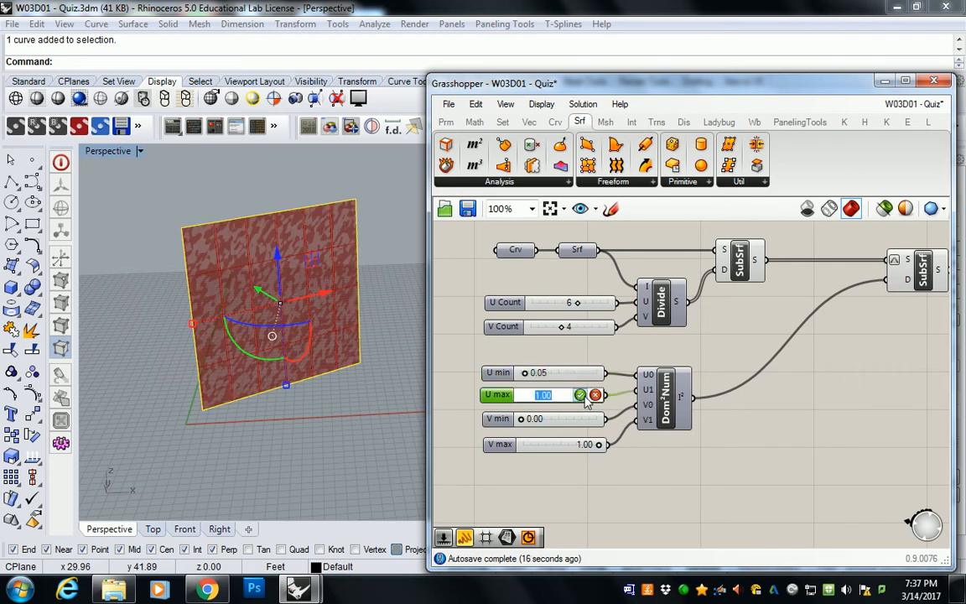
{"action": "type", "text": ".95"}
{"action": "left_click", "coordinate": [579, 395]}
Set the V min slider to 0.05 and the V max slider to 0.95
{"action": "double_click", "coordinate": [555, 420]}
{"action": "type", "text": ".05"}
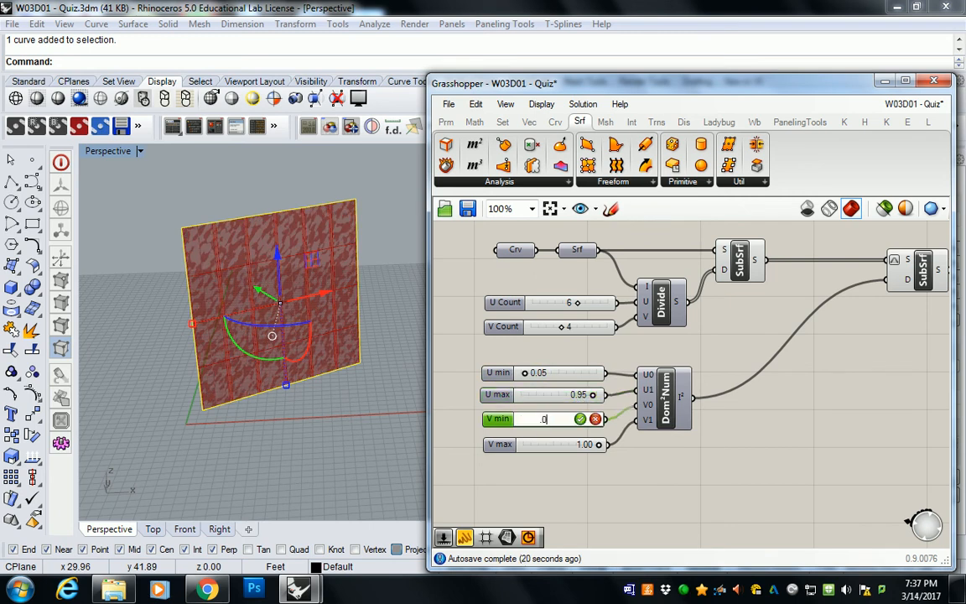
{"action": "left_click", "coordinate": [580, 418]}
{"action": "double_click", "coordinate": [587, 445]}
{"action": "type", "text": ".95"}
{"action": "left_click", "coordinate": [583, 445]}
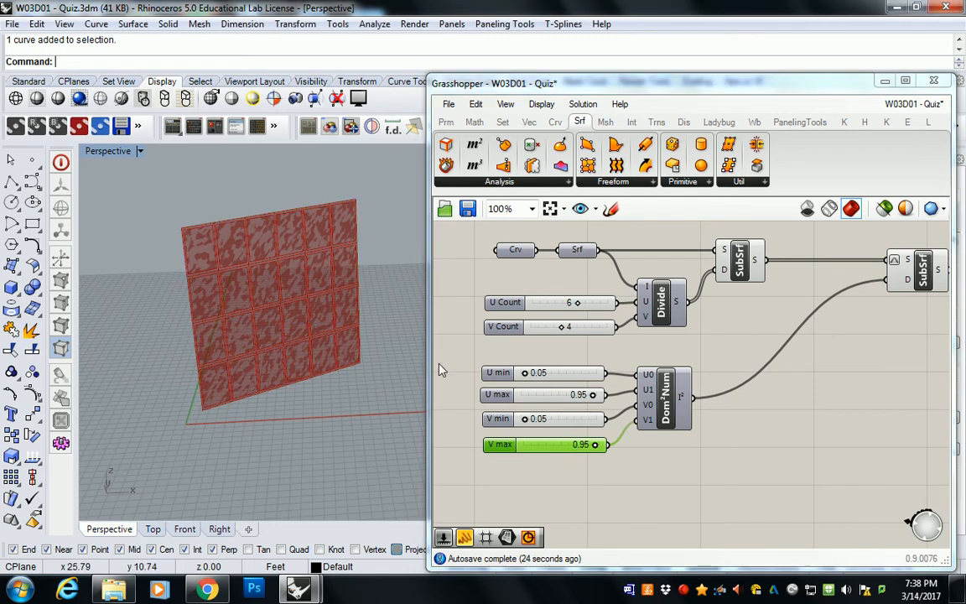
Hide the first Isotrim's preview so only the inset panels display
{"action": "right_click_drag", "start_coordinate": [639, 329], "coordinate": [604, 369]}
{"action": "left_click_drag", "start_coordinate": [653, 229], "coordinate": [750, 369]}
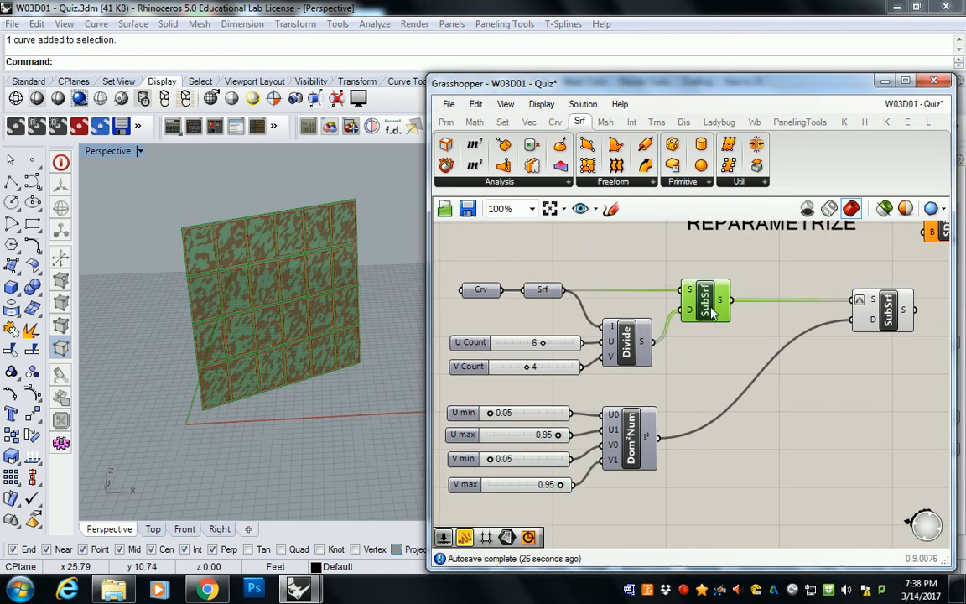
{"action": "middle_click", "coordinate": [706, 302]}
{"action": "left_click", "coordinate": [746, 306]}
{"action": "right_click_drag", "start_coordinate": [265, 259], "coordinate": [301, 321]}
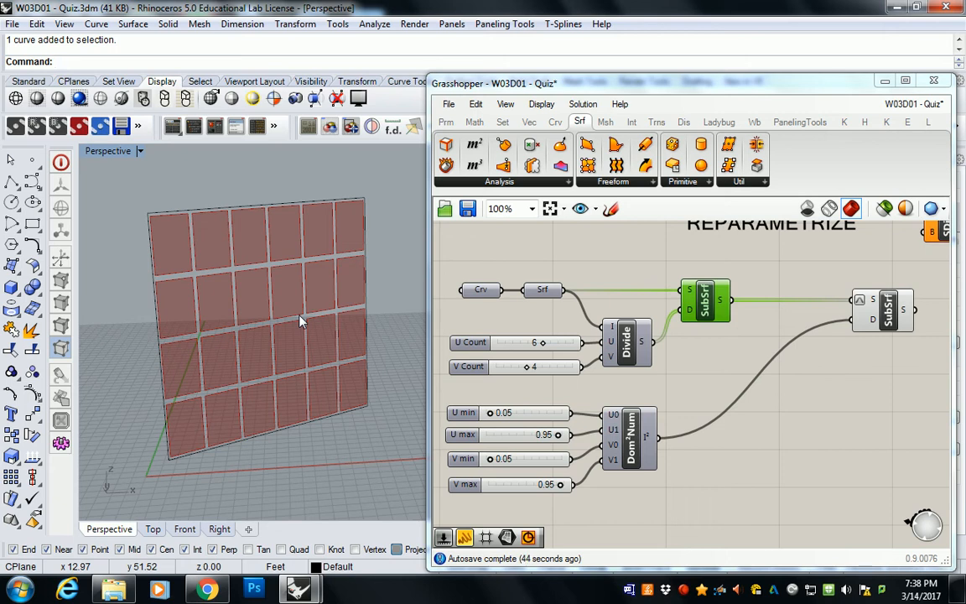
Move the second Isotrim down so that it lines up with Construct Domain²
{"action": "left_click", "coordinate": [889, 315]}
{"action": "left_click_drag", "start_coordinate": [889, 315], "coordinate": [879, 433]}
{"action": "left_click", "coordinate": [838, 334]}
Show the first Isotrim's preview and hide the second Isotrim's preview
{"action": "left_click", "coordinate": [705, 306]}
{"action": "right_click", "coordinate": [704, 306]}
{"action": "left_click", "coordinate": [755, 327]}
{"action": "left_click", "coordinate": [748, 308]}
{"action": "left_click", "coordinate": [879, 429]}
{"action": "right_click", "coordinate": [879, 429]}
{"action": "left_click", "coordinate": [826, 457]}
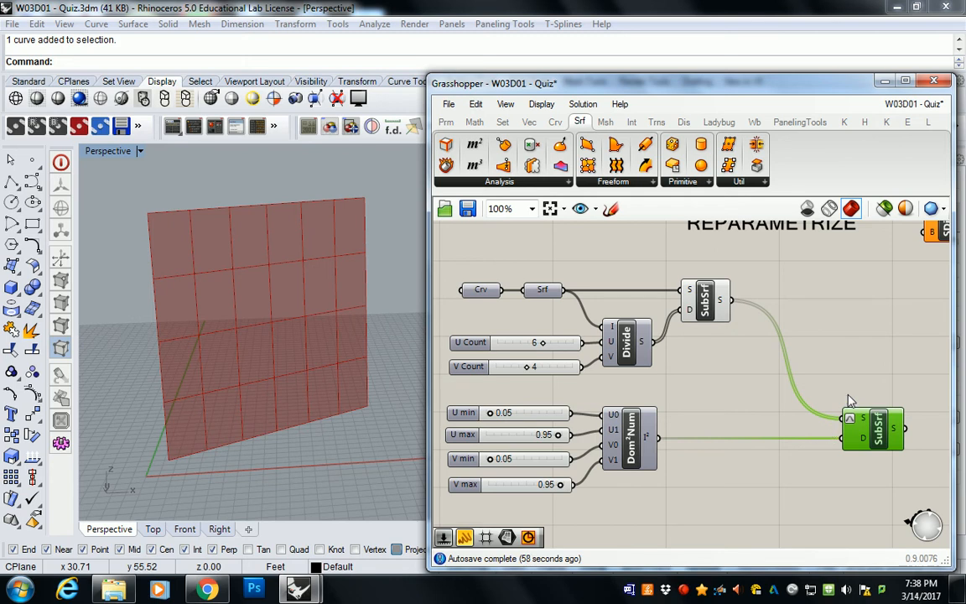
Move the Solid Difference component down, to the right of and between the two Isotrims
{"action": "scroll", "coordinate": [848, 395], "scroll_direction": "down", "scroll_amount": 1}
{"action": "right_click_drag", "start_coordinate": [852, 391], "coordinate": [810, 387]}
{"action": "left_click_drag", "start_coordinate": [884, 257], "coordinate": [894, 356]}
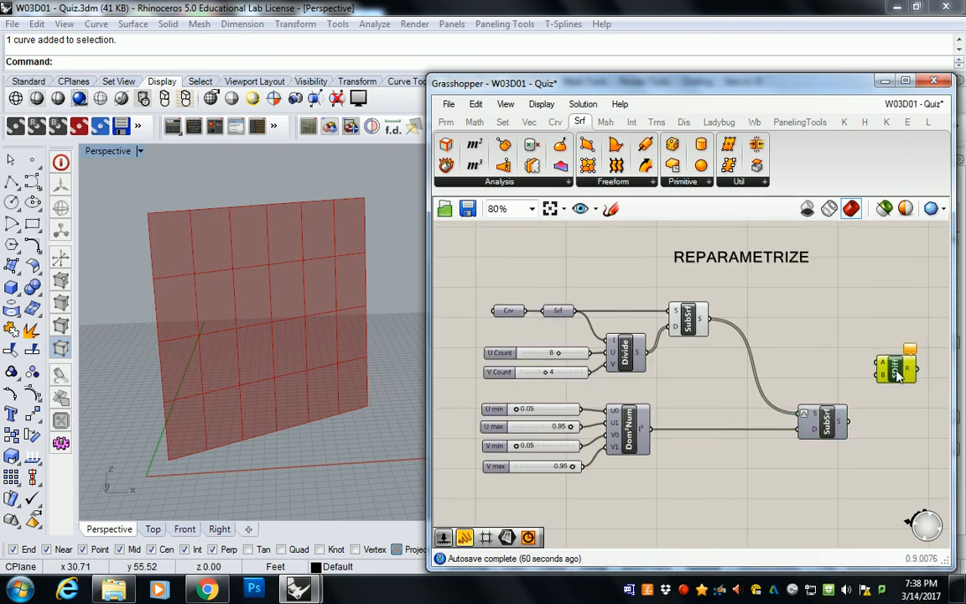
{"action": "left_click", "coordinate": [779, 363]}
{"action": "right_click_drag", "start_coordinate": [780, 363], "coordinate": [776, 353]}
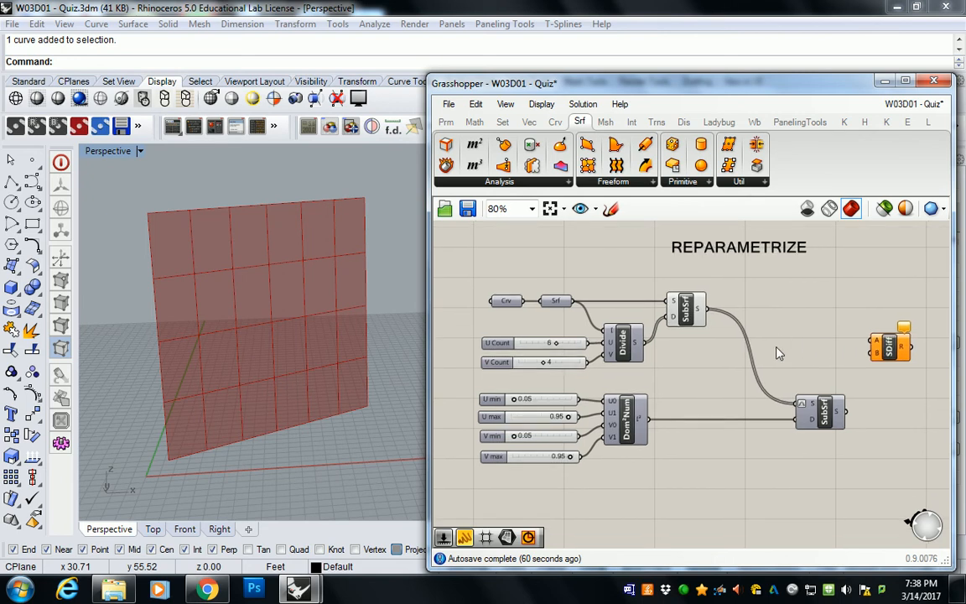
{"action": "left_click", "coordinate": [687, 591]}
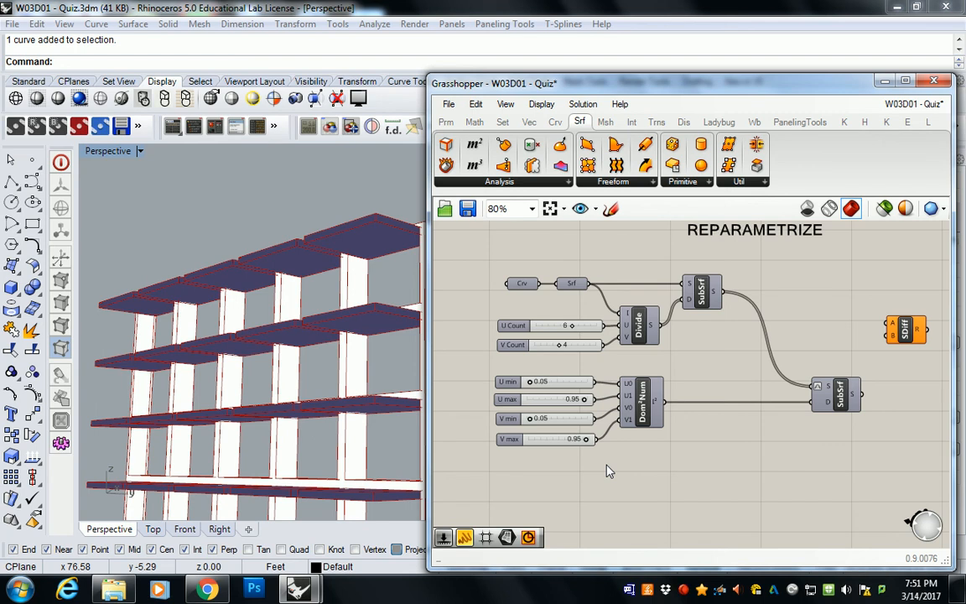
Hide the preview of the separate component cluster left of the REPARAMETRIZE definition that draws the shelf-like geometry
{"action": "scroll", "coordinate": [653, 333], "scroll_direction": "down", "scroll_amount": 8}
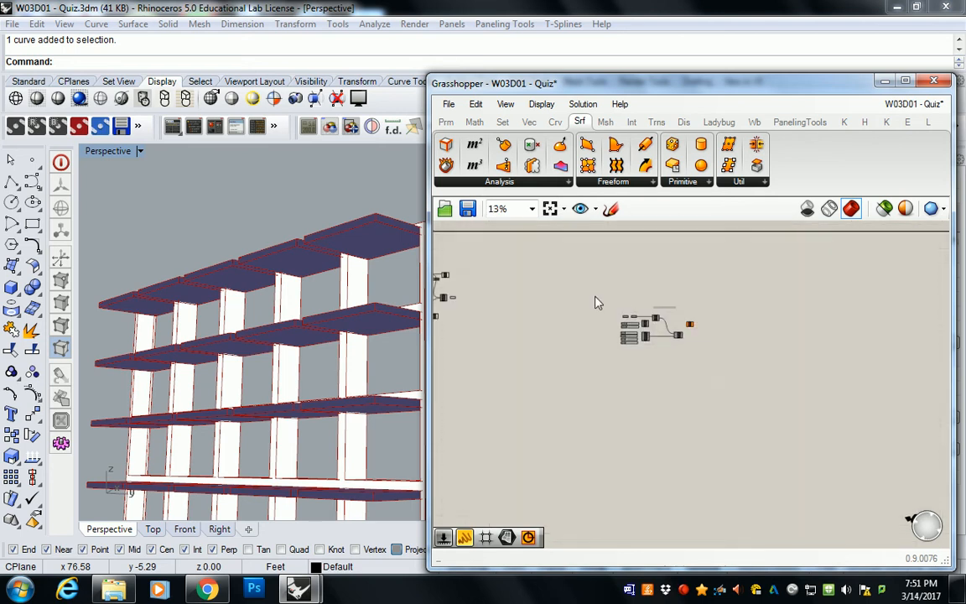
{"action": "right_click_drag", "start_coordinate": [597, 298], "coordinate": [708, 321]}
{"action": "left_click_drag", "start_coordinate": [487, 256], "coordinate": [628, 365]}
{"action": "right_click", "coordinate": [554, 295]}
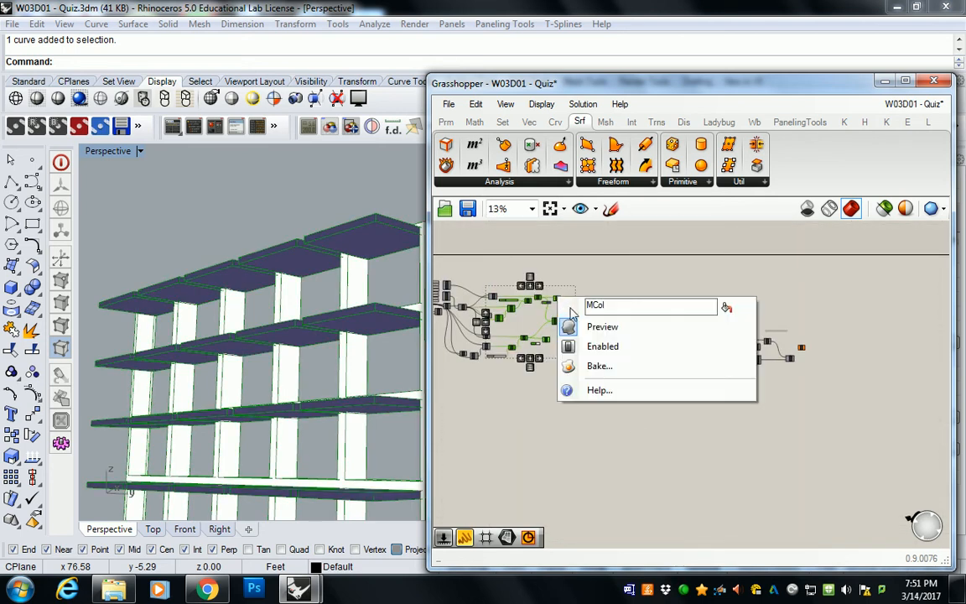
{"action": "middle_click", "coordinate": [554, 295]}
{"action": "left_click", "coordinate": [602, 252]}
Turn on the previews of both the second and the first Isotrim
{"action": "right_click_drag", "start_coordinate": [748, 296], "coordinate": [661, 335]}
{"action": "scroll", "coordinate": [736, 361], "scroll_direction": "up", "scroll_amount": 3}
{"action": "scroll", "coordinate": [736, 378], "scroll_direction": "up", "scroll_amount": 4}
{"action": "left_click", "coordinate": [684, 346]}
{"action": "right_click", "coordinate": [702, 340]}
{"action": "left_click", "coordinate": [722, 373]}
{"action": "right_click", "coordinate": [552, 283]}
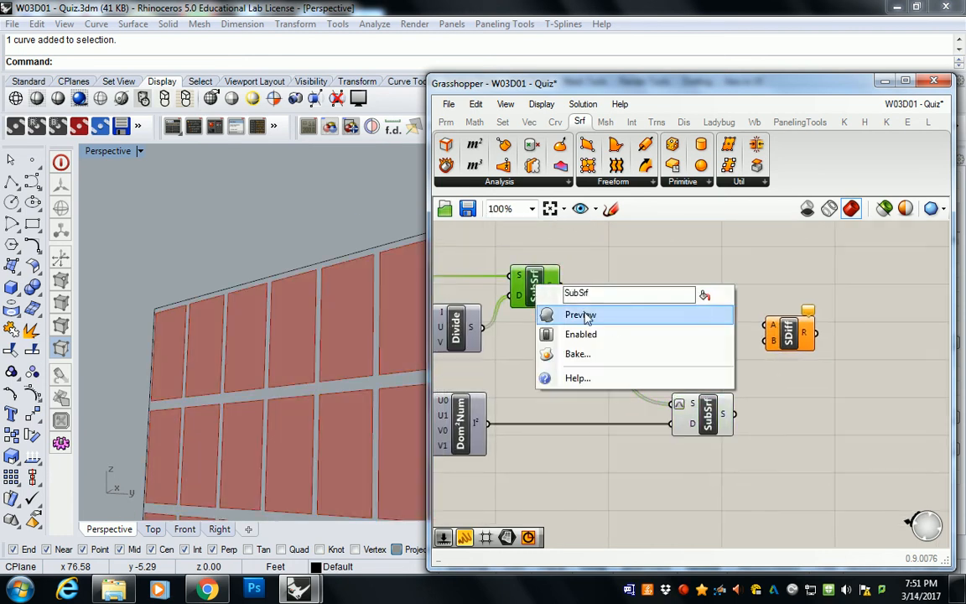
{"action": "left_click", "coordinate": [570, 313]}
{"action": "right_click_drag", "start_coordinate": [614, 299], "coordinate": [582, 291]}
{"action": "left_click", "coordinate": [635, 300]}
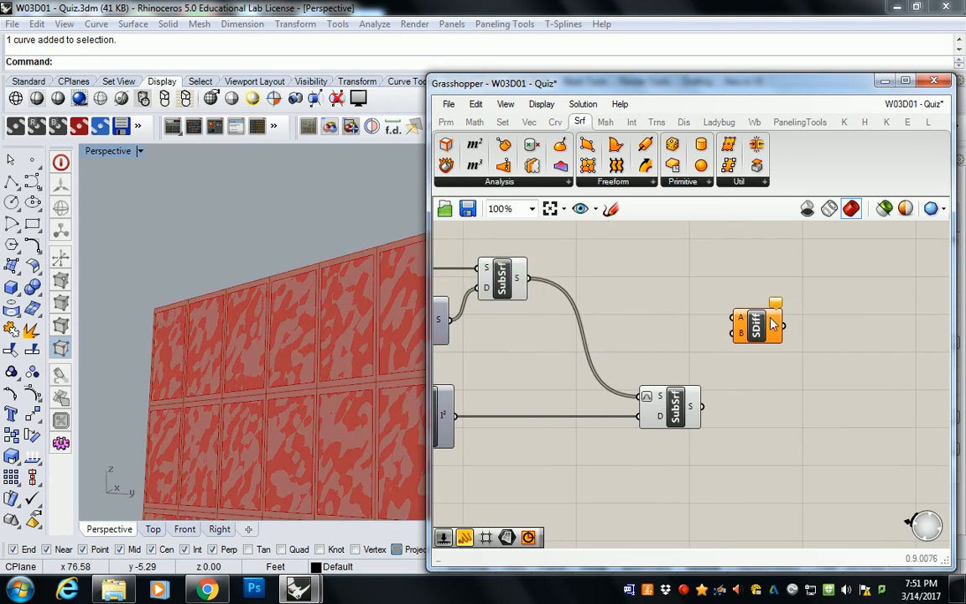
Connect the first Isotrim to Solid Difference input A and the second to input B, and turn on the Solid Difference preview
{"action": "left_click_drag", "start_coordinate": [529, 281], "coordinate": [737, 317]}
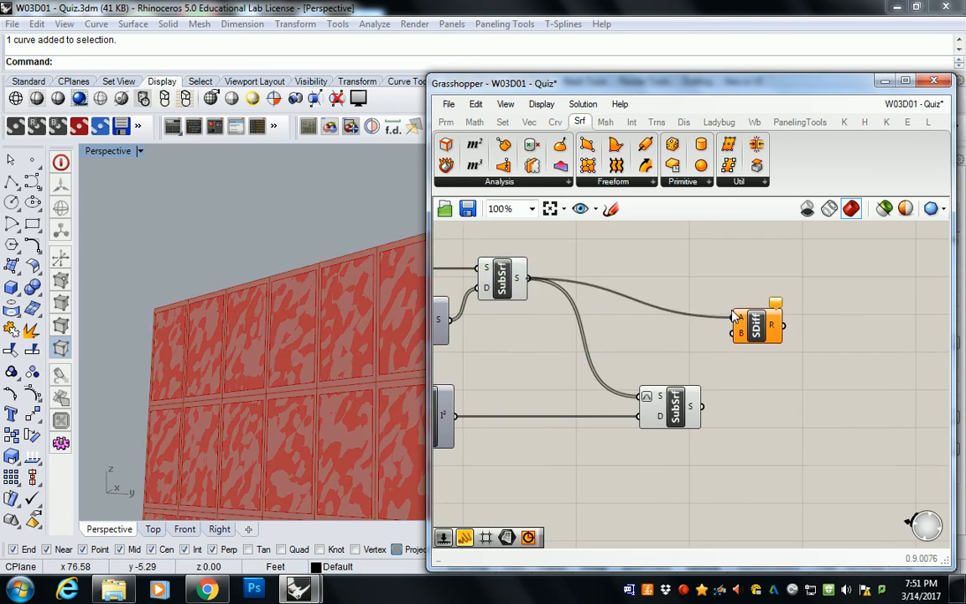
{"action": "left_click_drag", "start_coordinate": [704, 410], "coordinate": [738, 333]}
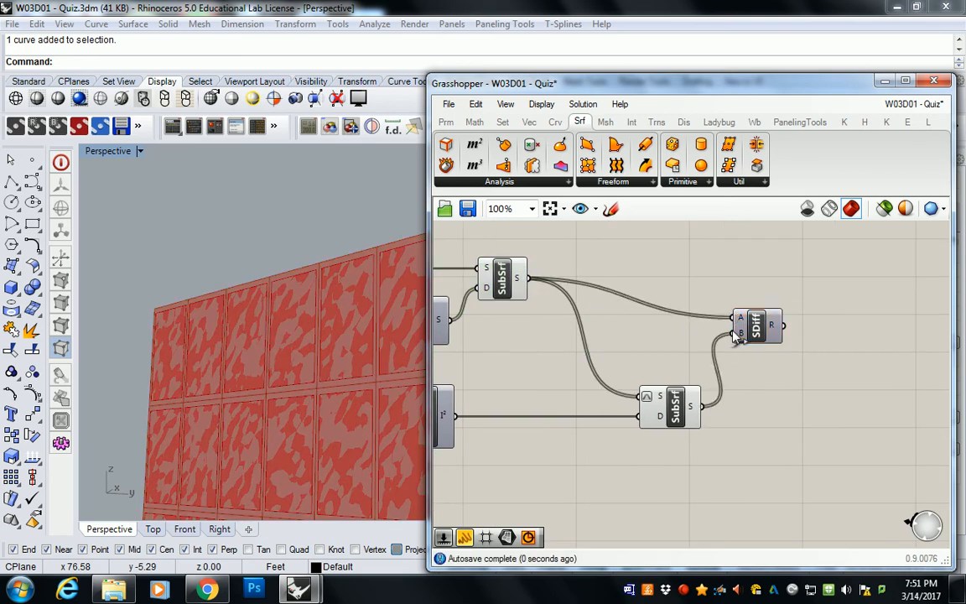
{"action": "right_click", "coordinate": [757, 329]}
{"action": "left_click", "coordinate": [786, 355]}
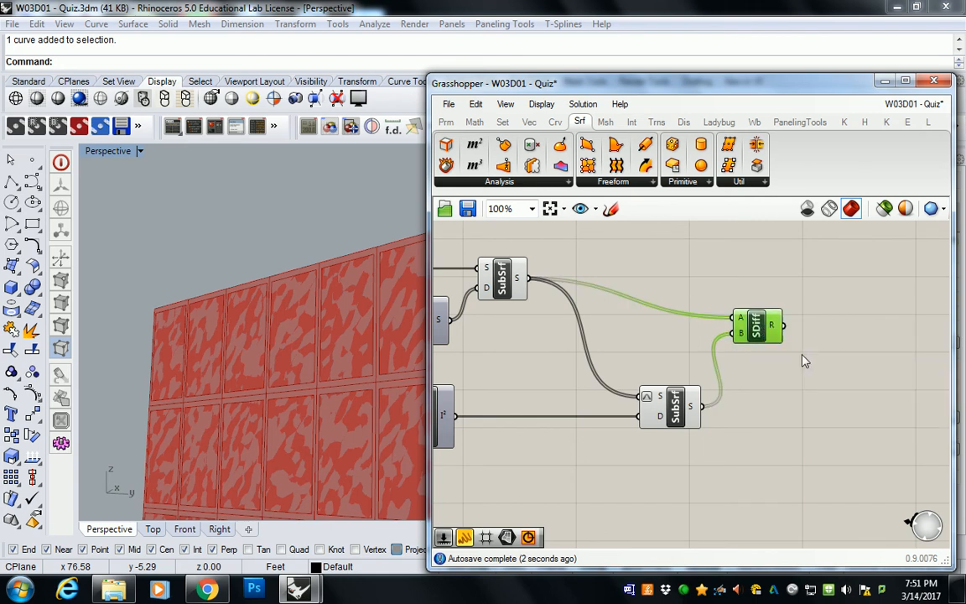
Hide the previews of both Isotrims so only the Solid Difference frames display
{"action": "left_click_drag", "start_coordinate": [678, 250], "coordinate": [478, 466]}
{"action": "middle_click", "coordinate": [511, 280]}
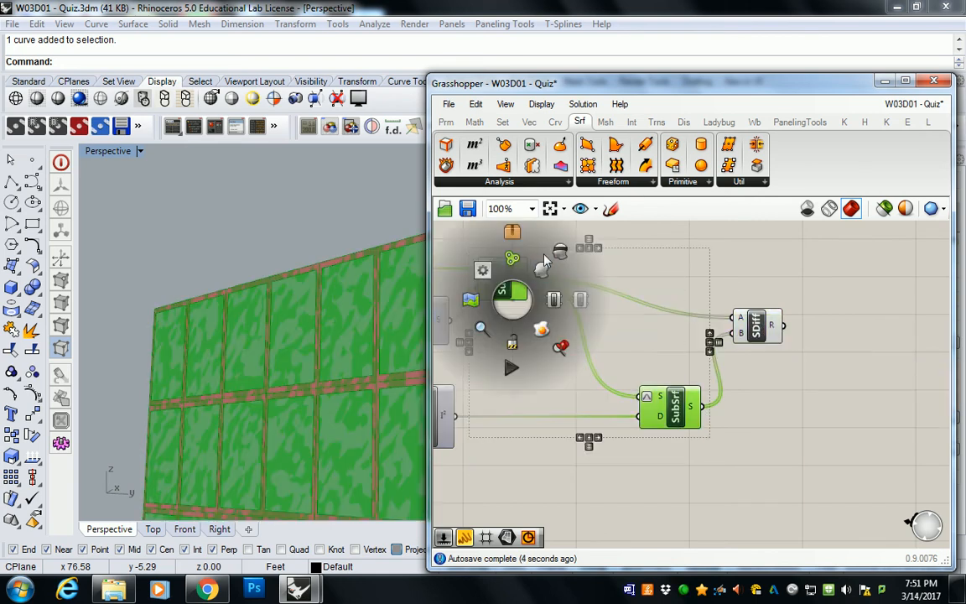
{"action": "left_click", "coordinate": [511, 226]}
{"action": "left_click", "coordinate": [714, 304]}
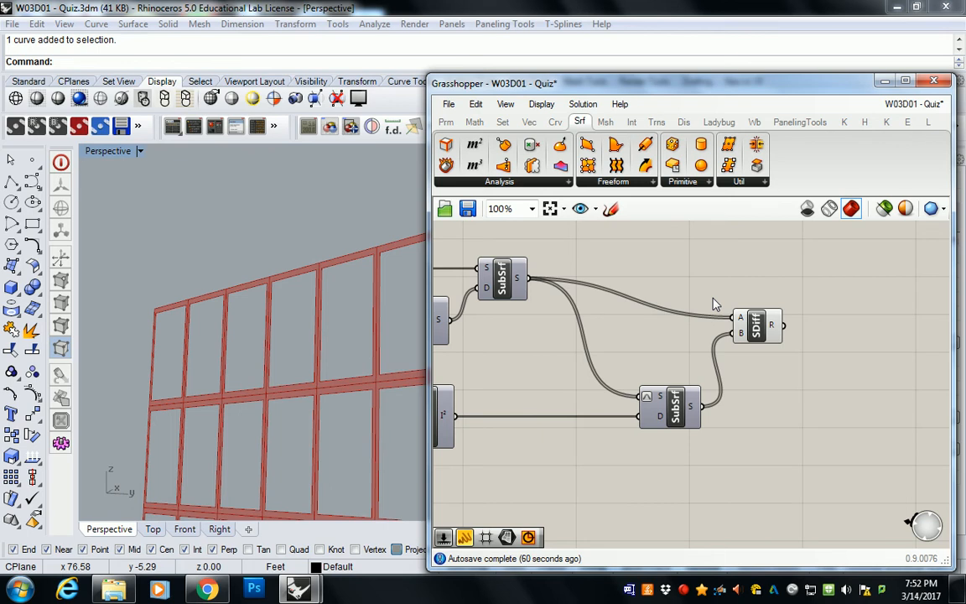
Move the Solid Difference component up so that its A input lines up with the first Isotrim's output
{"action": "left_click_drag", "start_coordinate": [763, 328], "coordinate": [776, 289]}
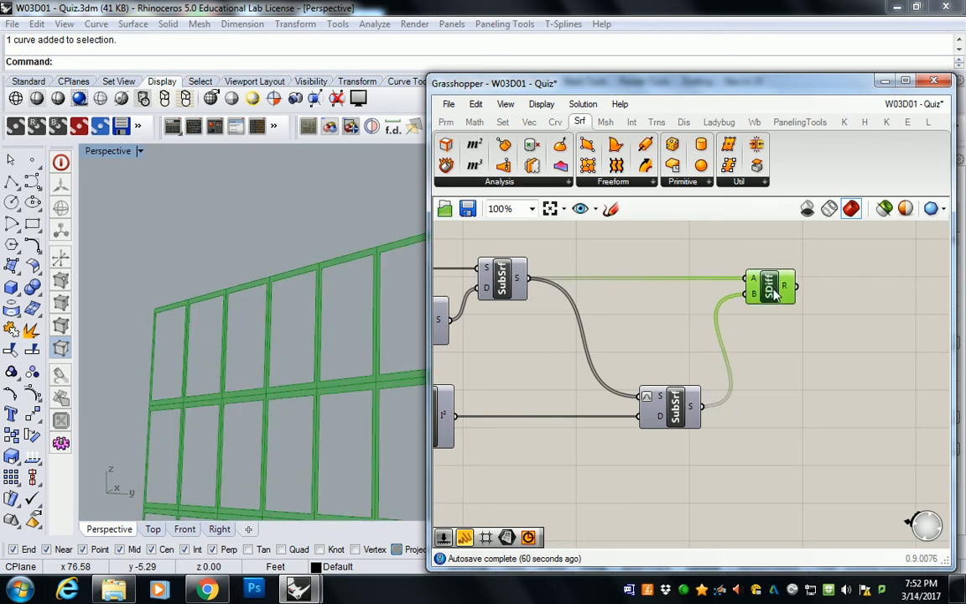
{"action": "left_click", "coordinate": [797, 349]}
{"action": "scroll", "coordinate": [797, 349], "scroll_direction": "down", "scroll_amount": 3}
{"action": "scroll", "coordinate": [638, 295], "scroll_direction": "up", "scroll_amount": 2}
Turn on the Srf component's preview to display the base surface together with the frames
{"action": "left_click", "coordinate": [515, 263]}
{"action": "right_click", "coordinate": [518, 266]}
{"action": "left_click", "coordinate": [558, 227]}
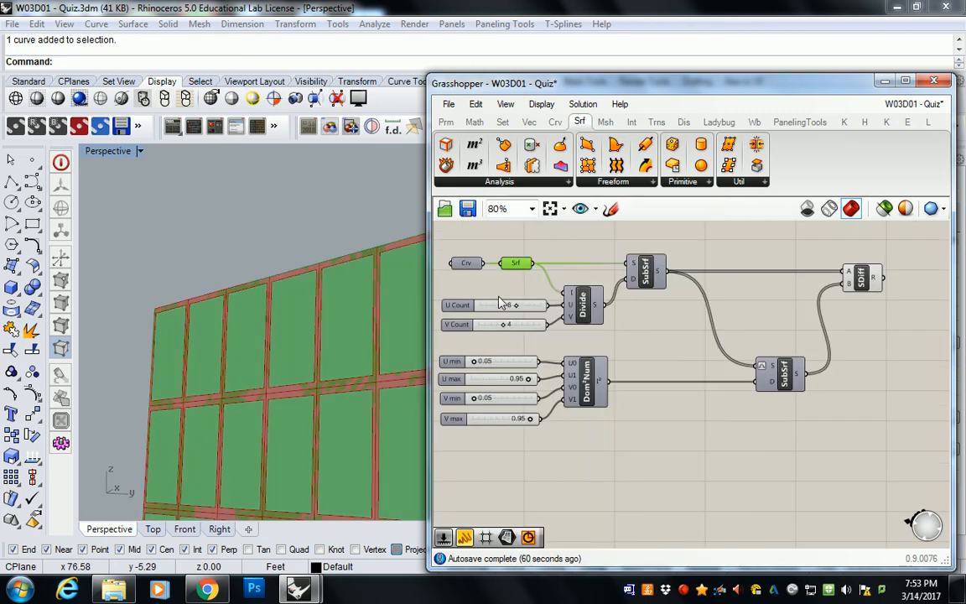
{"action": "right_click_drag", "start_coordinate": [573, 284], "coordinate": [551, 286]}
{"action": "scroll", "coordinate": [551, 286], "scroll_direction": "down", "scroll_amount": 4}
{"action": "scroll", "coordinate": [622, 309], "scroll_direction": "up", "scroll_amount": 3}
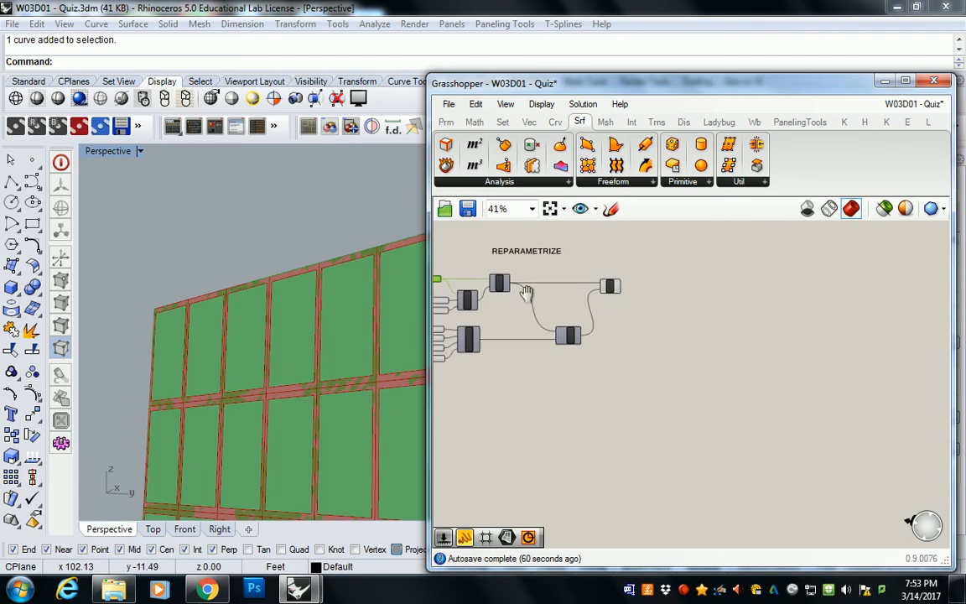
{"action": "scroll", "coordinate": [622, 309], "scroll_direction": "up", "scroll_amount": 3}
{"action": "right_click_drag", "start_coordinate": [309, 306], "coordinate": [329, 309]}
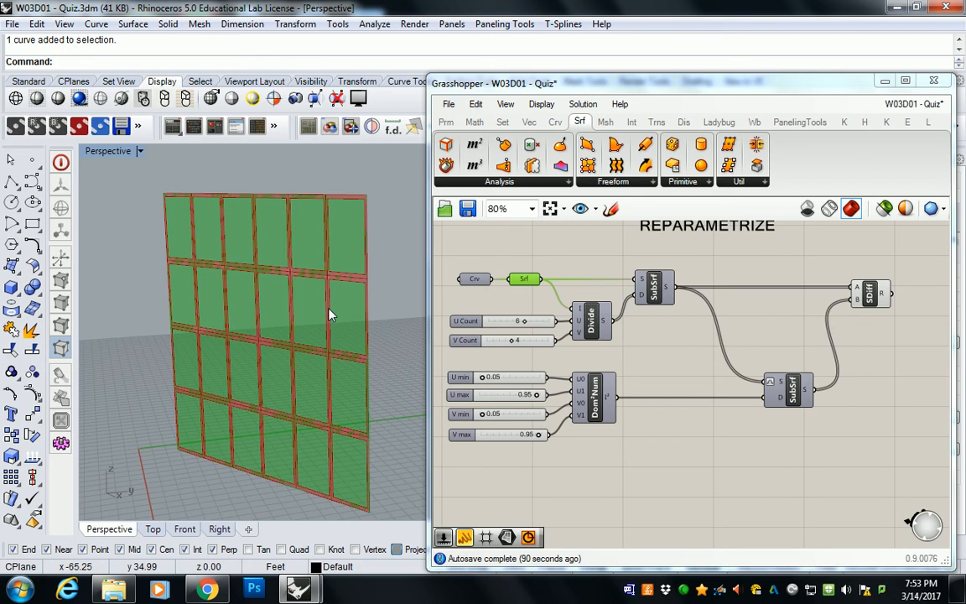
Place an Area component and a Surface Closest Point component side by side below the existing definition
{"action": "left_click", "coordinate": [511, 241]}
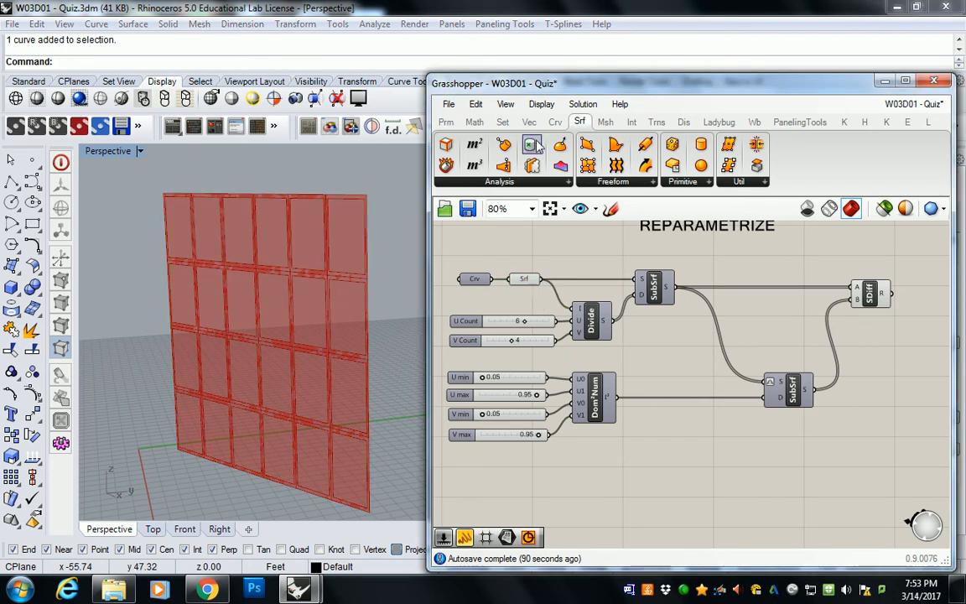
{"action": "left_click", "coordinate": [477, 145]}
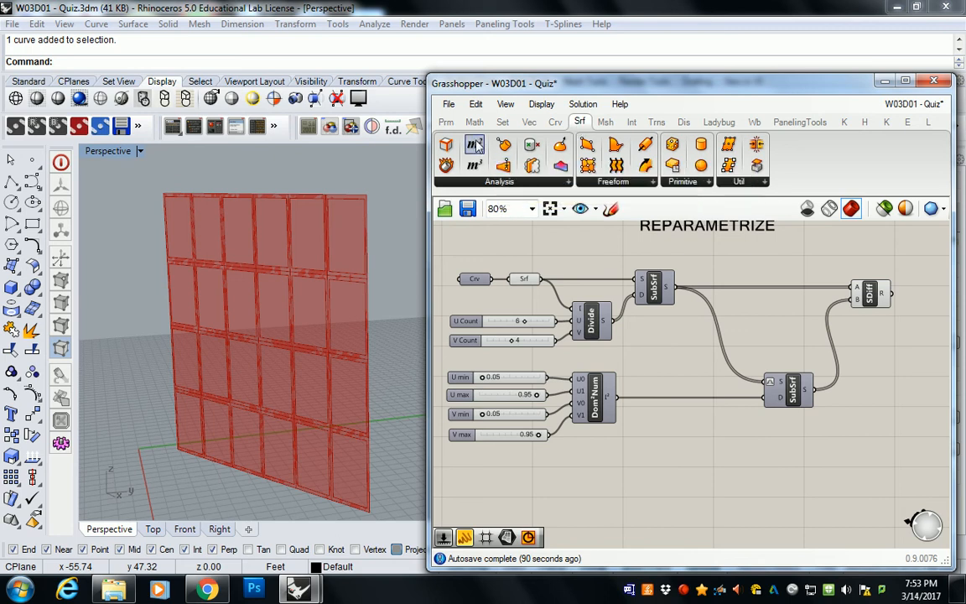
{"action": "left_click", "coordinate": [668, 467]}
{"action": "right_click_drag", "start_coordinate": [696, 471], "coordinate": [678, 424]}
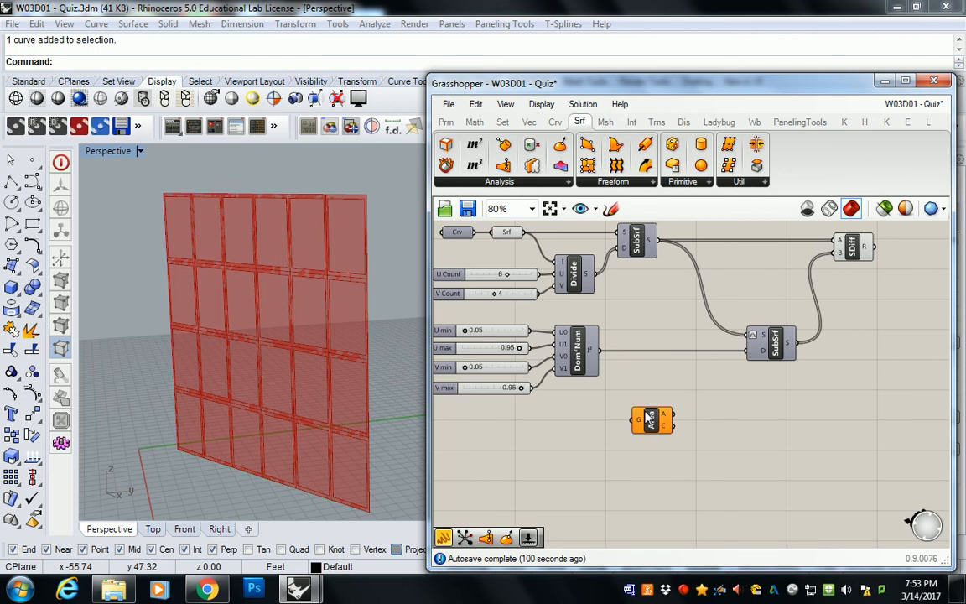
{"action": "left_click", "coordinate": [499, 181]}
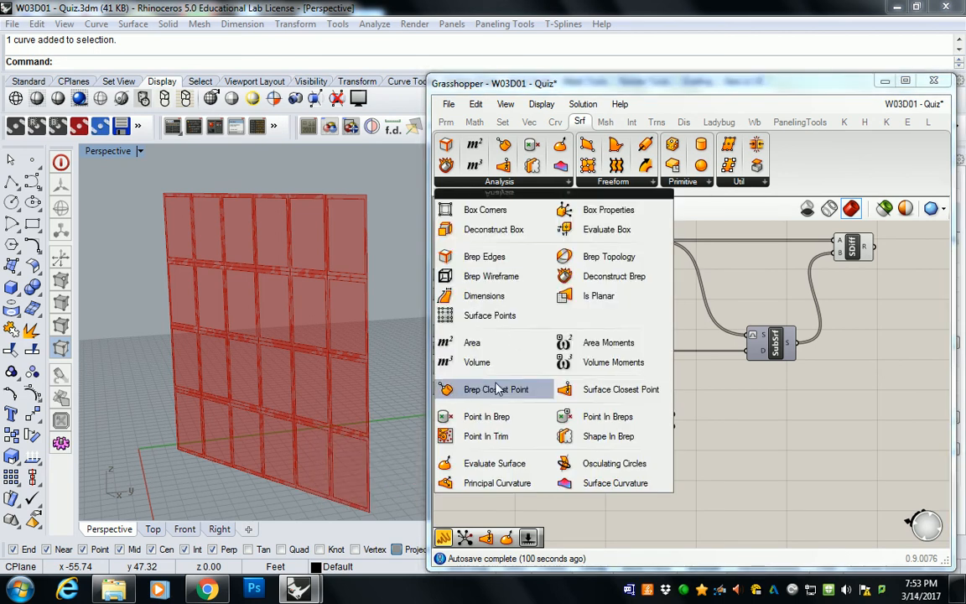
{"action": "left_click", "coordinate": [619, 384]}
{"action": "left_click", "coordinate": [735, 426]}
{"action": "right_click_drag", "start_coordinate": [736, 427], "coordinate": [656, 384]}
Add an Evaluate Surface component to the right of Area and move Surface Closest Point lower, between the two
{"action": "left_click", "coordinate": [547, 183]}
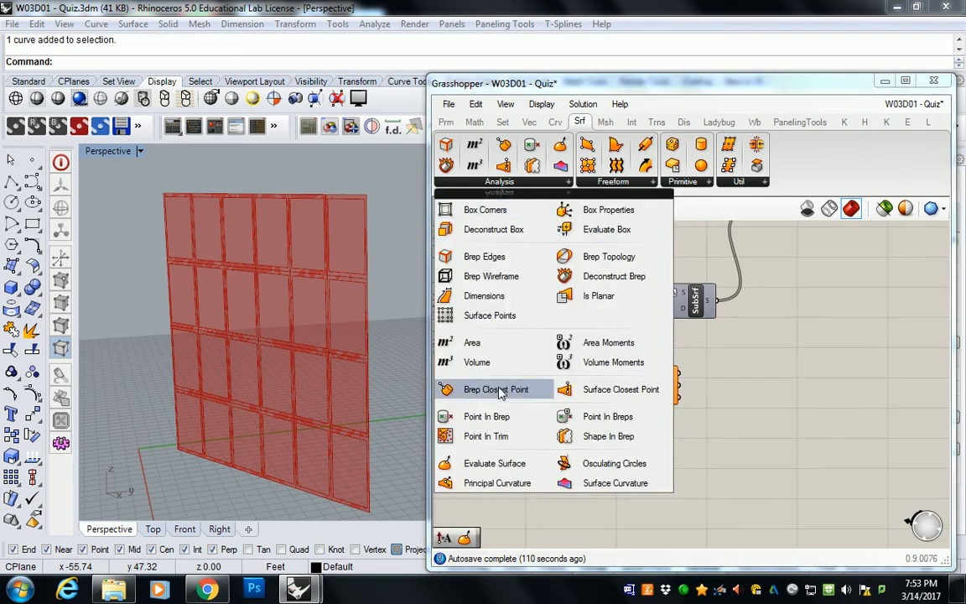
{"action": "left_click", "coordinate": [475, 461]}
{"action": "left_click", "coordinate": [649, 443]}
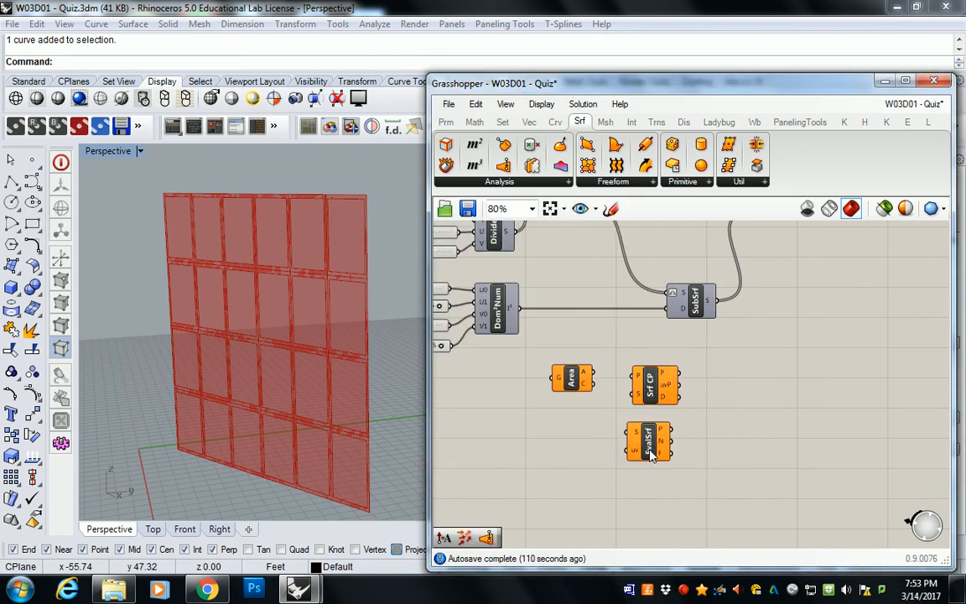
{"action": "left_click_drag", "start_coordinate": [649, 443], "coordinate": [716, 366]}
{"action": "left_click_drag", "start_coordinate": [656, 388], "coordinate": [651, 446]}
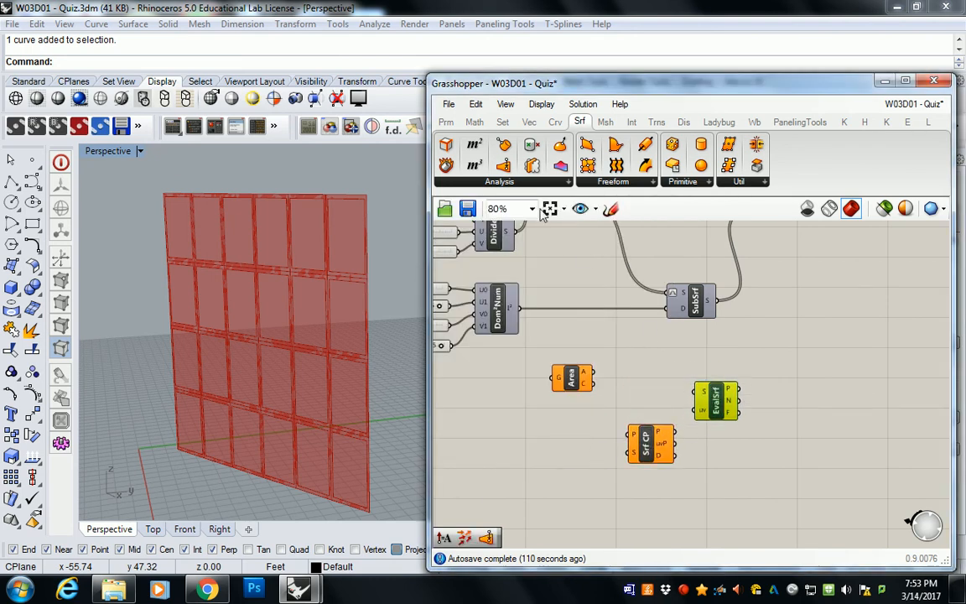
{"action": "left_click", "coordinate": [495, 180]}
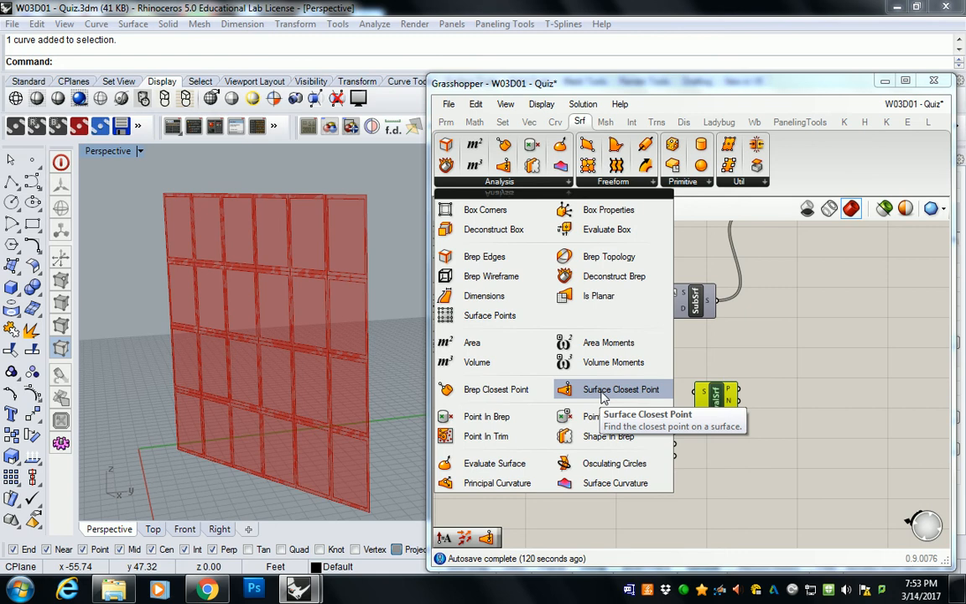
{"action": "left_click", "coordinate": [734, 370]}
{"action": "right_click_drag", "start_coordinate": [686, 366], "coordinate": [705, 362]}
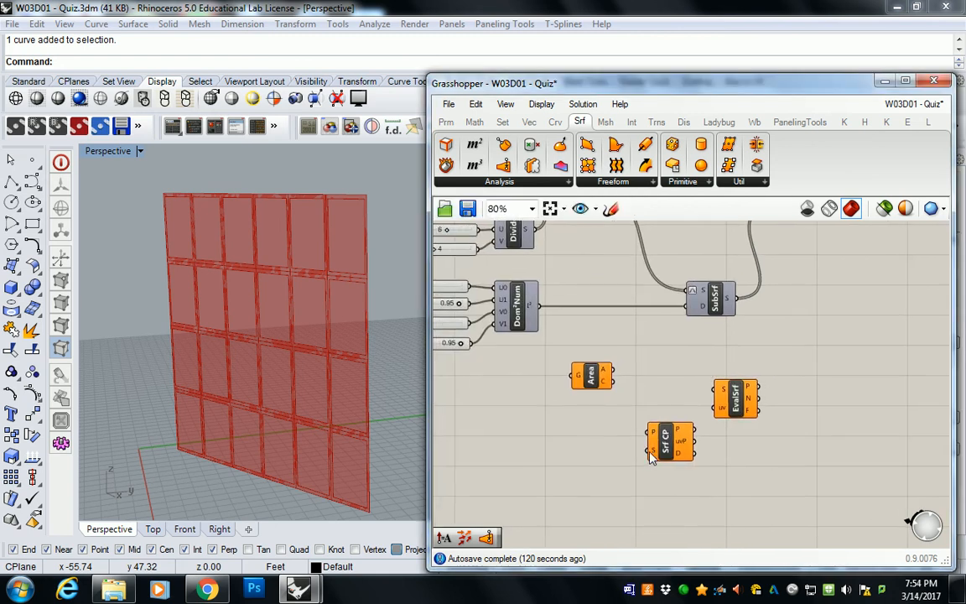
{"action": "left_click_drag", "start_coordinate": [670, 450], "coordinate": [653, 438]}
{"action": "left_click", "coordinate": [697, 395]}
{"action": "right_click_drag", "start_coordinate": [597, 278], "coordinate": [656, 351]}
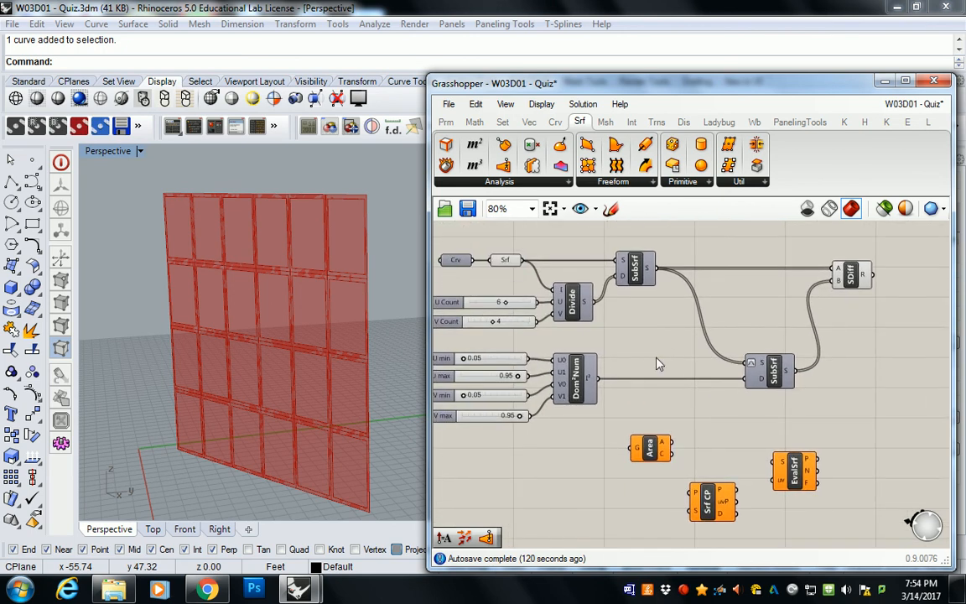
Add a second Surface parameter, feed it from the base Srf's output, and place it beside the Area component
{"action": "left_click", "coordinate": [447, 122]}
{"action": "left_click", "coordinate": [567, 166]}
{"action": "left_click", "coordinate": [566, 268]}
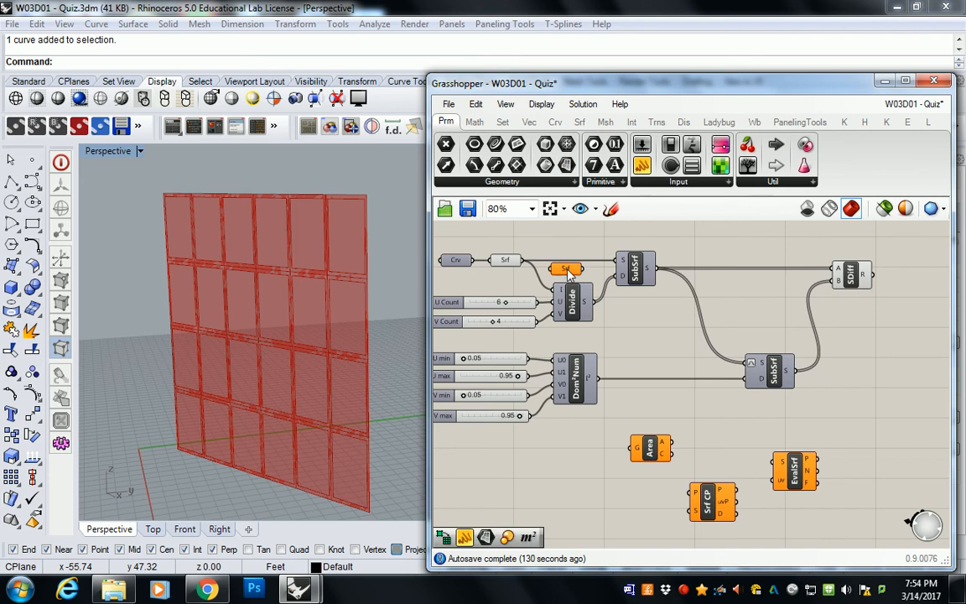
{"action": "left_click_drag", "start_coordinate": [522, 260], "coordinate": [775, 434]}
{"action": "right_click_drag", "start_coordinate": [809, 433], "coordinate": [618, 382]}
{"action": "left_click_drag", "start_coordinate": [634, 485], "coordinate": [614, 420]}
{"action": "right_click_drag", "start_coordinate": [647, 344], "coordinate": [726, 366]}
{"action": "scroll", "coordinate": [764, 369], "scroll_direction": "down", "scroll_amount": 2}
{"action": "scroll", "coordinate": [726, 364], "scroll_direction": "up", "scroll_amount": 1}
{"action": "left_click", "coordinate": [676, 392]}
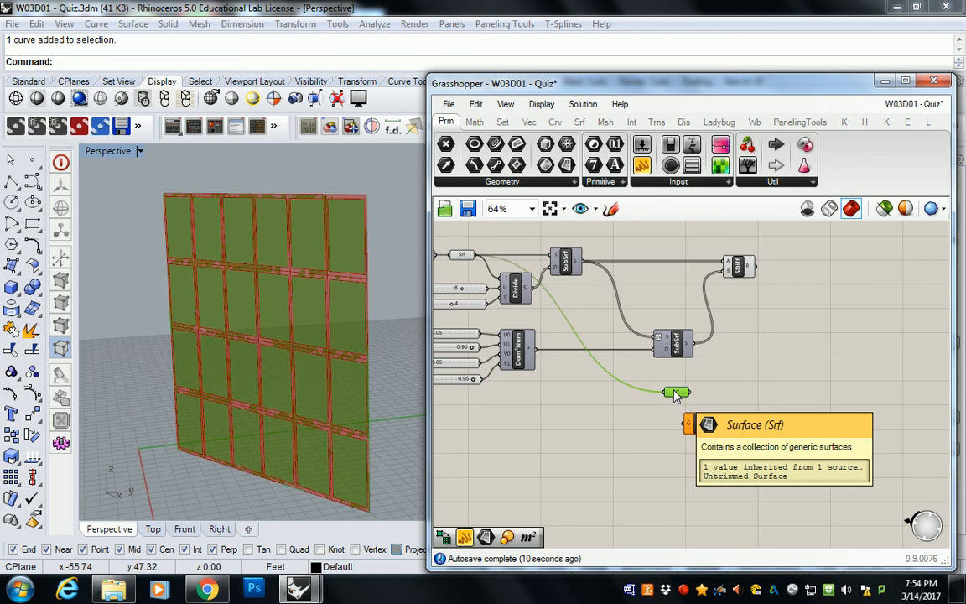
Connect the new Srf to Area input G and to the S inputs of Surface Closest Point and Evaluate Surface, spacing the components apart
{"action": "right_click_drag", "start_coordinate": [718, 392], "coordinate": [646, 381]}
{"action": "left_click", "coordinate": [647, 382]}
{"action": "left_click_drag", "start_coordinate": [625, 413], "coordinate": [659, 451]}
{"action": "left_click_drag", "start_coordinate": [662, 384], "coordinate": [726, 423]}
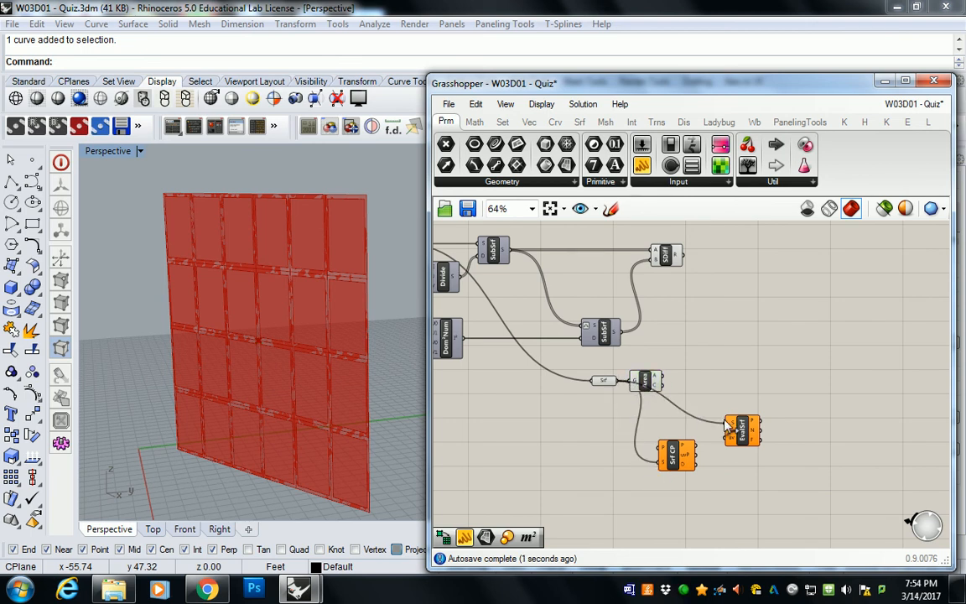
{"action": "left_click_drag", "start_coordinate": [767, 476], "coordinate": [673, 414]}
{"action": "left_click_drag", "start_coordinate": [676, 457], "coordinate": [693, 441]}
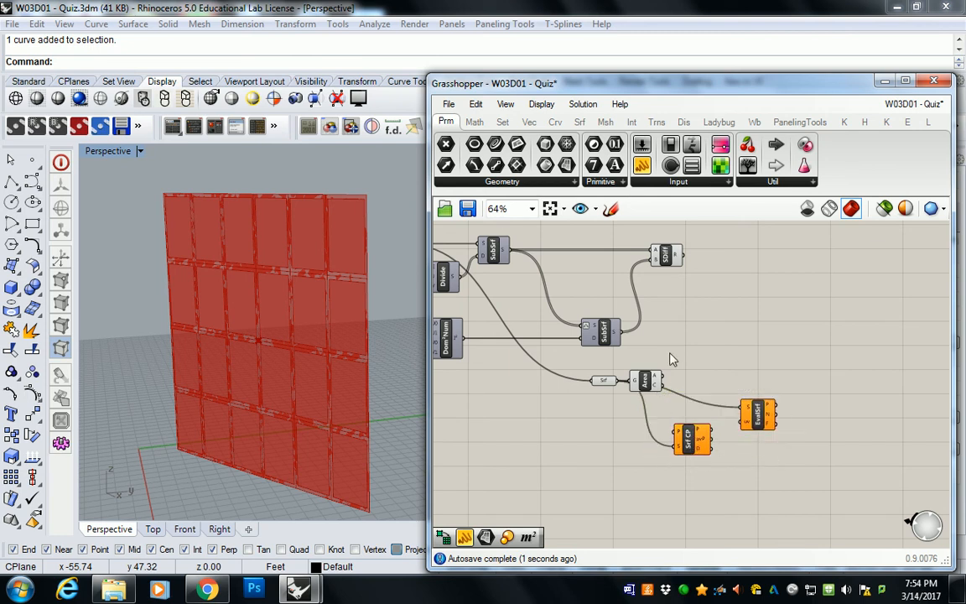
{"action": "left_click_drag", "start_coordinate": [644, 386], "coordinate": [651, 369]}
{"action": "left_click", "coordinate": [711, 369]}
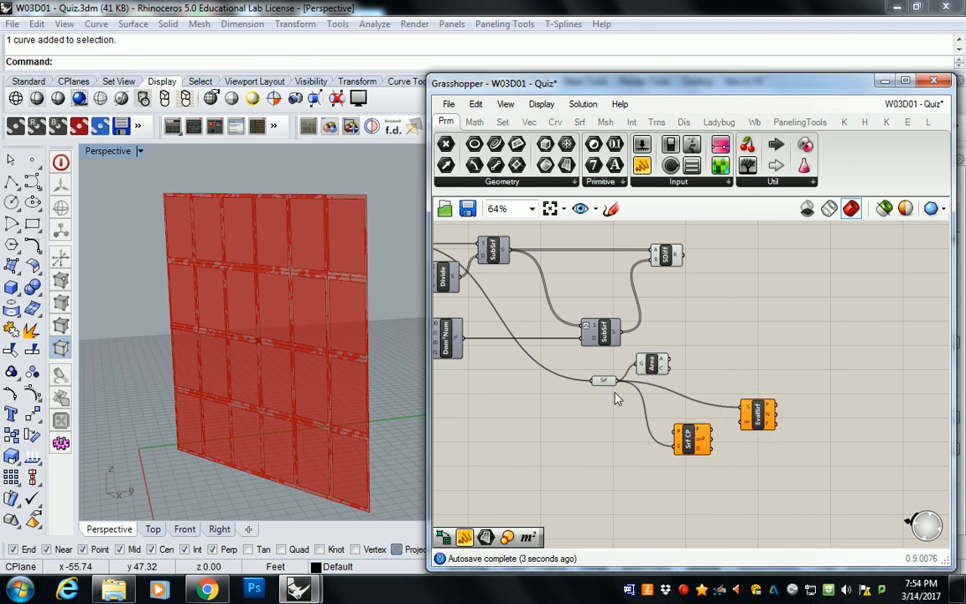
Connect Area's centroid output C to Surface Closest Point input P, and its uvP output to Evaluate Surface input uv
{"action": "right_click_drag", "start_coordinate": [652, 396], "coordinate": [624, 391]}
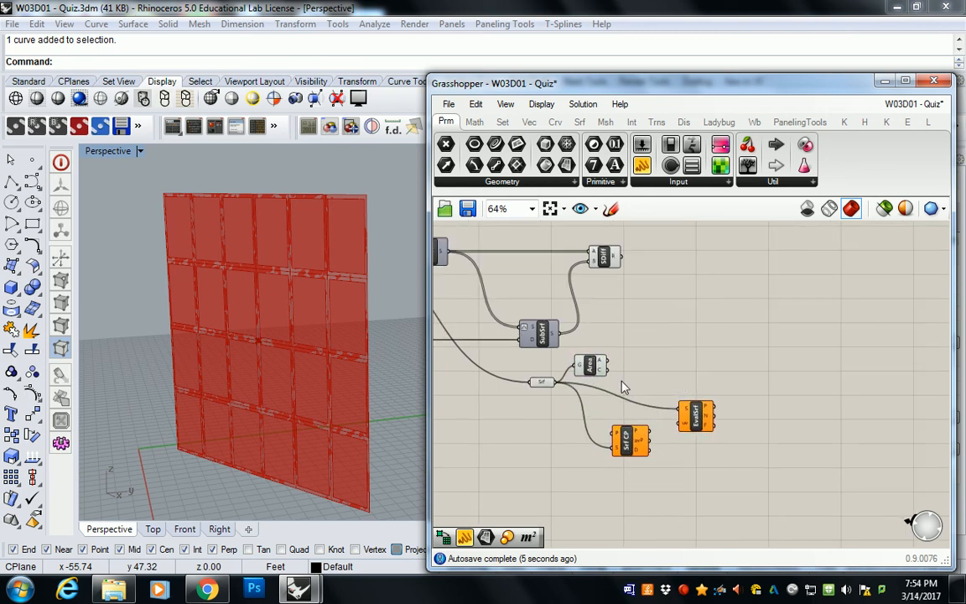
{"action": "left_click_drag", "start_coordinate": [608, 374], "coordinate": [641, 384]}
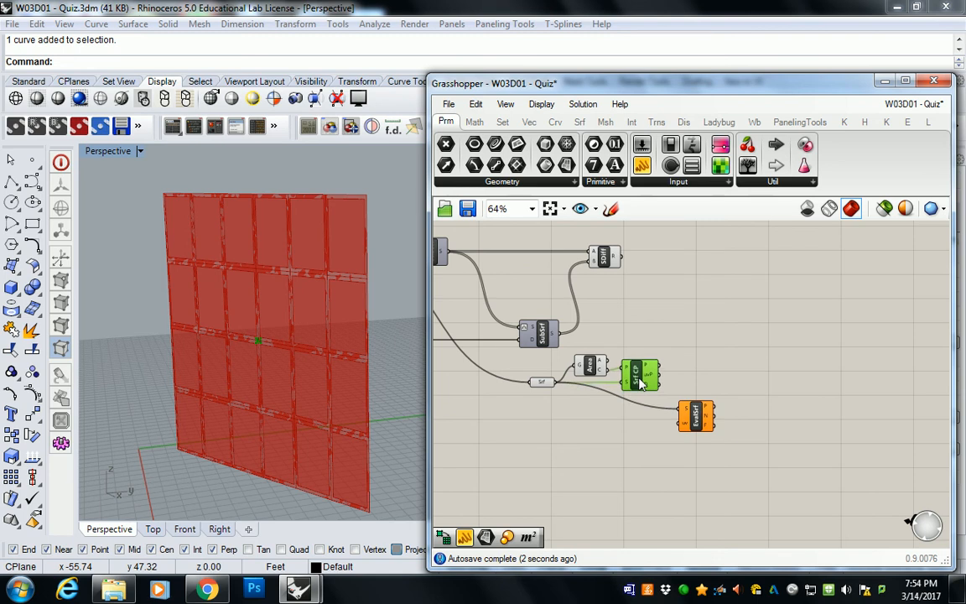
{"action": "left_click_drag", "start_coordinate": [696, 417], "coordinate": [696, 425]}
{"action": "left_click", "coordinate": [684, 399]}
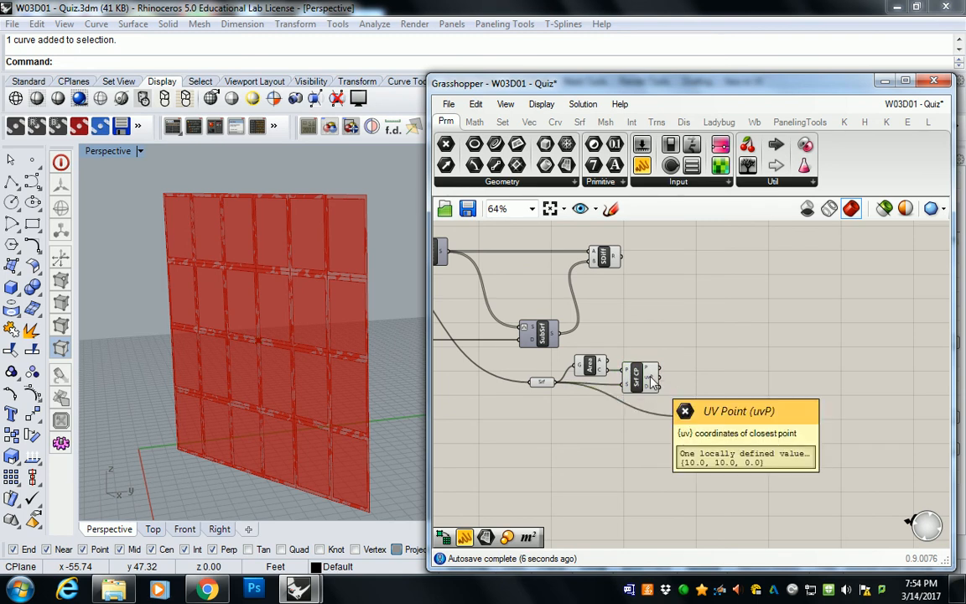
{"action": "left_click_drag", "start_coordinate": [661, 382], "coordinate": [680, 431]}
Group the new Srf, Area, Surface Closest Point and Evaluate Surface components, and move the group slightly lower
{"action": "left_click_drag", "start_coordinate": [730, 474], "coordinate": [495, 361]}
{"action": "left_click", "coordinate": [702, 319]}
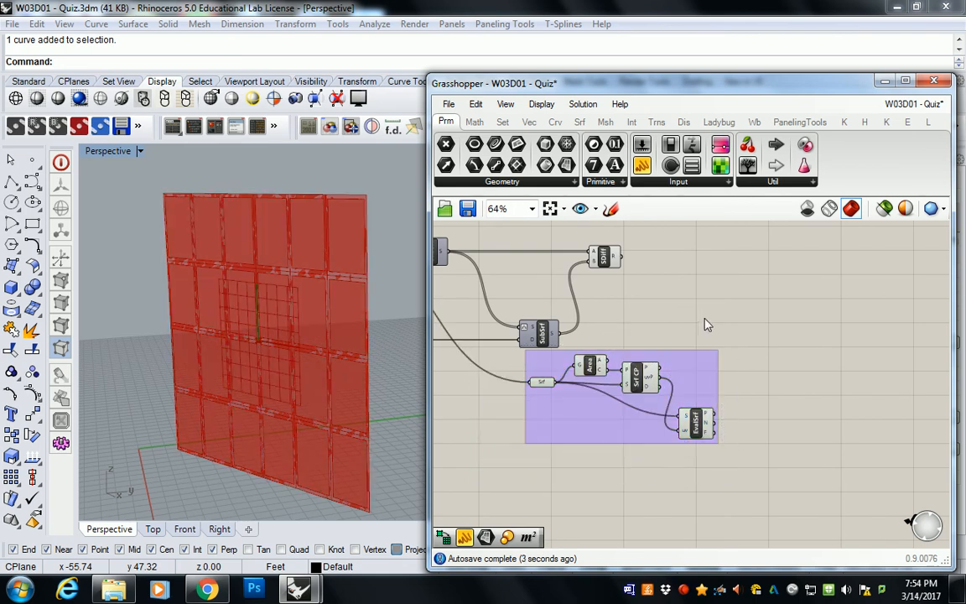
{"action": "left_click_drag", "start_coordinate": [593, 410], "coordinate": [589, 429]}
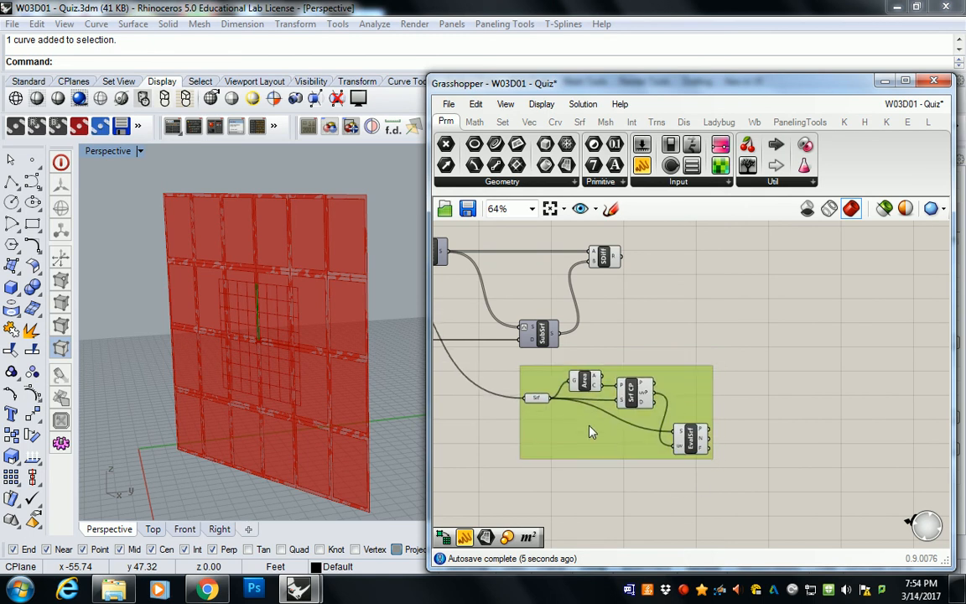
{"action": "left_click", "coordinate": [631, 347]}
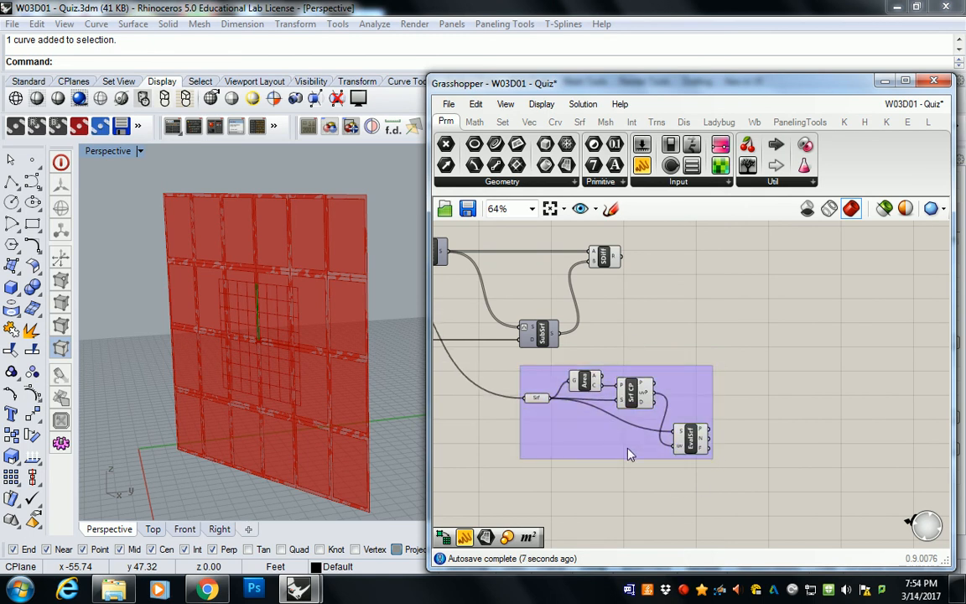
Examine the grouped components' inputs and outputs and how the base Srf feeds the group
{"action": "scroll", "coordinate": [630, 453], "scroll_direction": "up", "scroll_amount": 3}
{"action": "right_click_drag", "start_coordinate": [612, 445], "coordinate": [677, 414]}
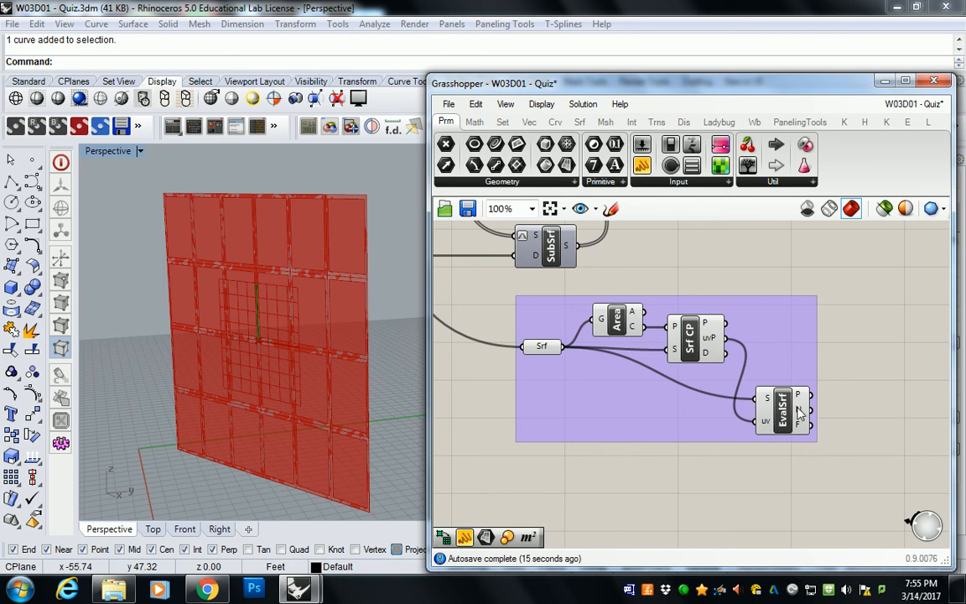
{"action": "mouse_move", "coordinate": [797, 408]}
{"action": "left_click", "coordinate": [580, 122]}
{"action": "left_click", "coordinate": [567, 183]}
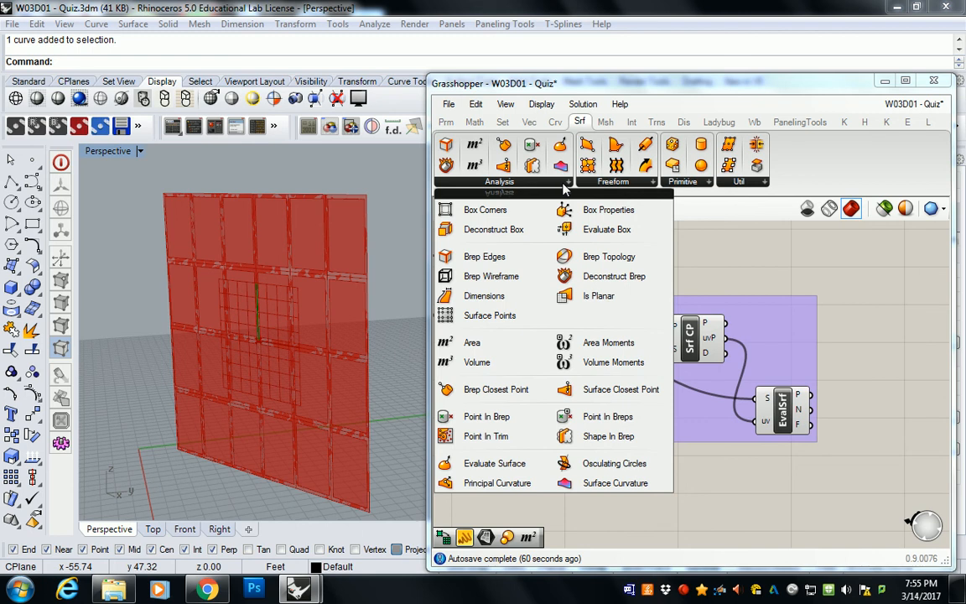
{"action": "right_click_drag", "start_coordinate": [674, 259], "coordinate": [752, 272]}
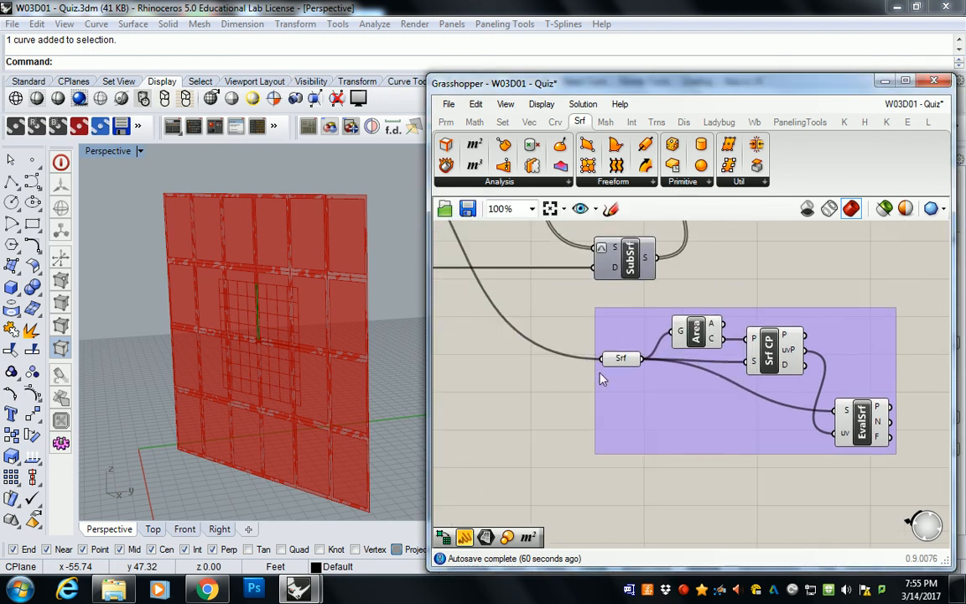
{"action": "right_click_drag", "start_coordinate": [612, 363], "coordinate": [687, 377]}
{"action": "scroll", "coordinate": [688, 377], "scroll_direction": "down", "scroll_amount": 4}
{"action": "scroll", "coordinate": [629, 332], "scroll_direction": "up", "scroll_amount": 3}
{"action": "left_click", "coordinate": [496, 231]}
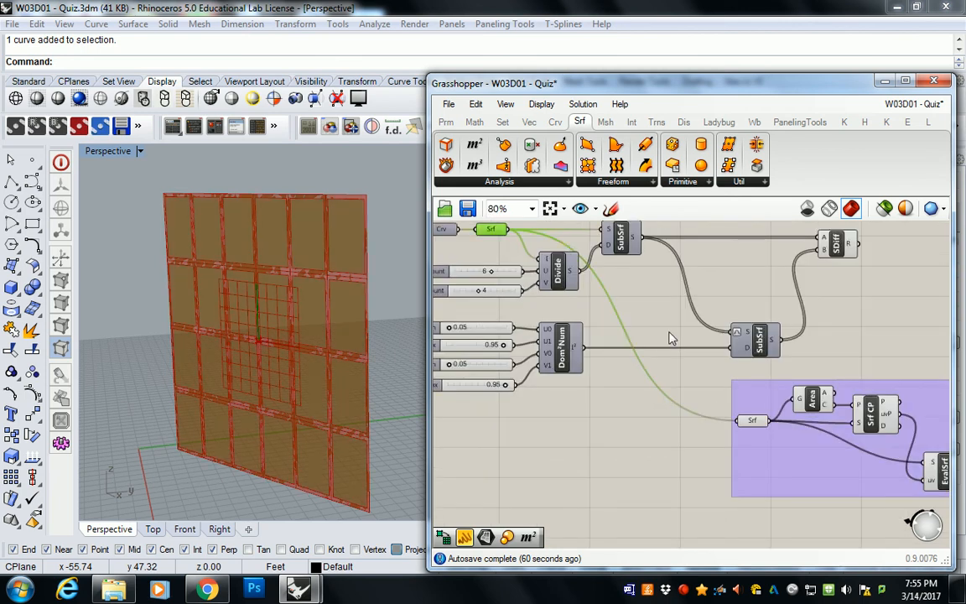
{"action": "left_click", "coordinate": [751, 420]}
{"action": "left_click", "coordinate": [636, 480]}
{"action": "right_click_drag", "start_coordinate": [854, 472], "coordinate": [668, 431]}
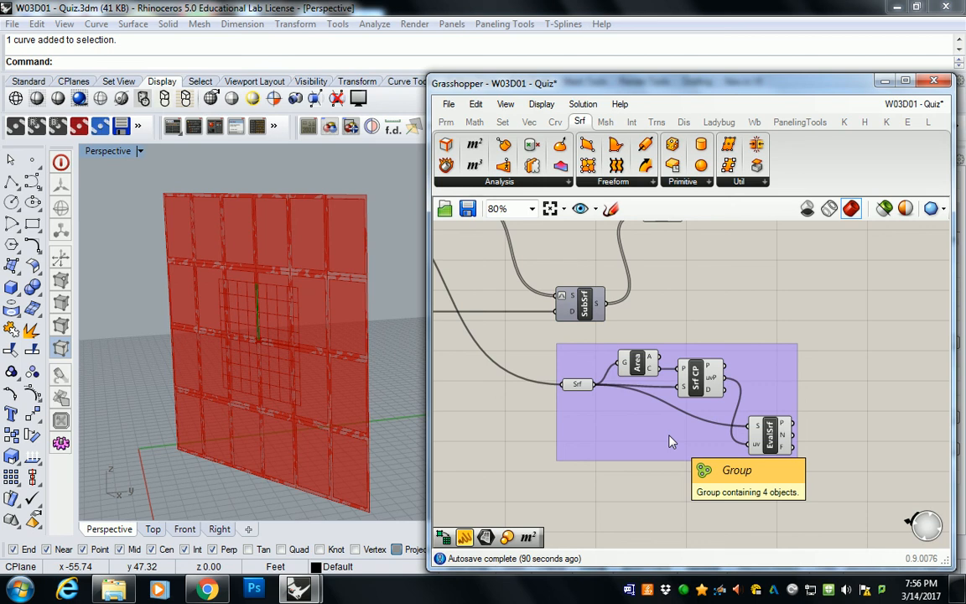
{"action": "mouse_move", "coordinate": [670, 317]}
{"action": "right_mouse_down"}
{"action": "mouse_move", "coordinate": [670, 304]}
{"action": "mouse_move", "coordinate": [659, 315]}
{"action": "right_mouse_up"}
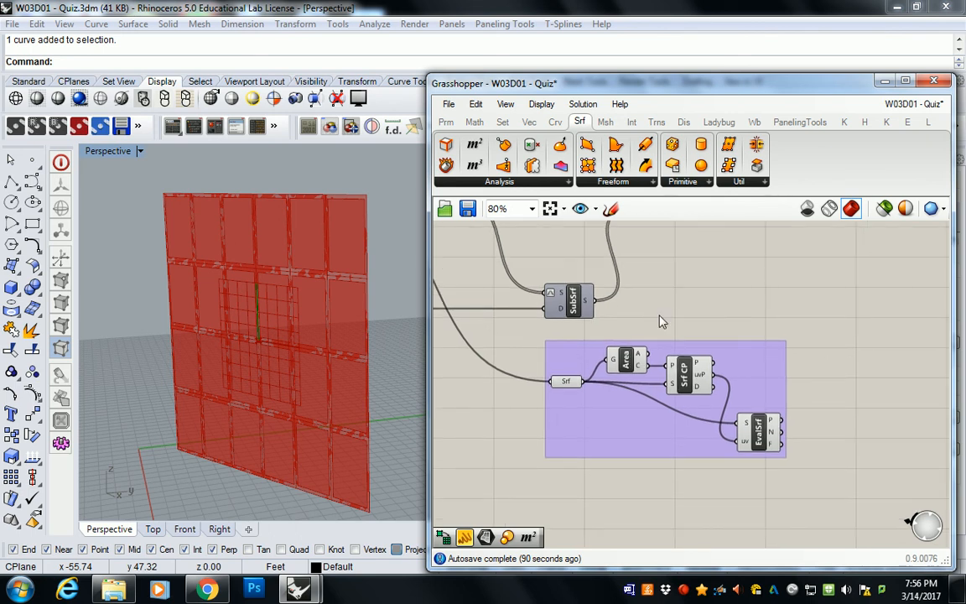
Turn off the preview of every component in the definition, including the new group
{"action": "left_click", "coordinate": [624, 359]}
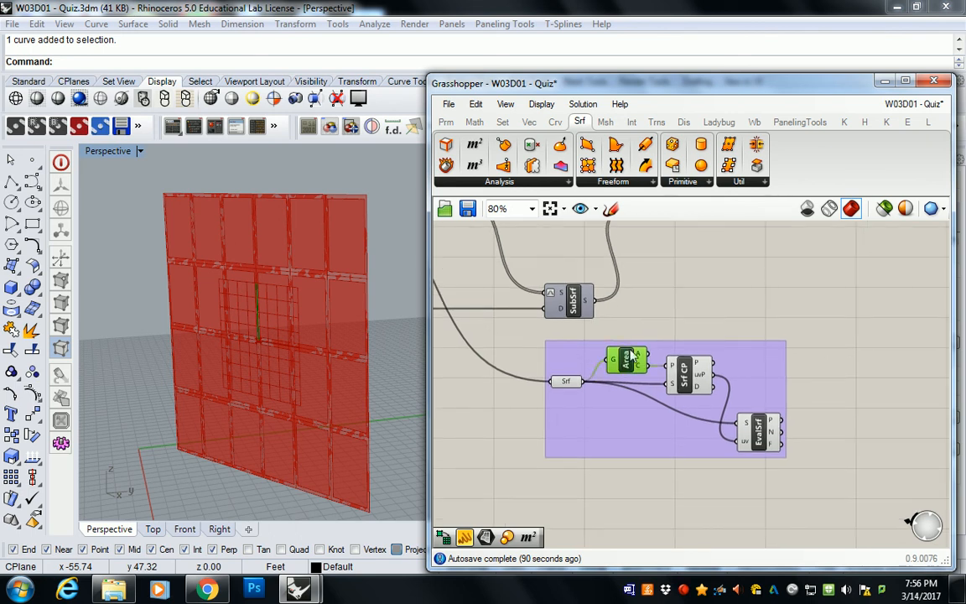
{"action": "scroll", "coordinate": [328, 287], "scroll_direction": "up", "scroll_amount": 5}
{"action": "scroll", "coordinate": [277, 319], "scroll_direction": "up", "scroll_amount": 3}
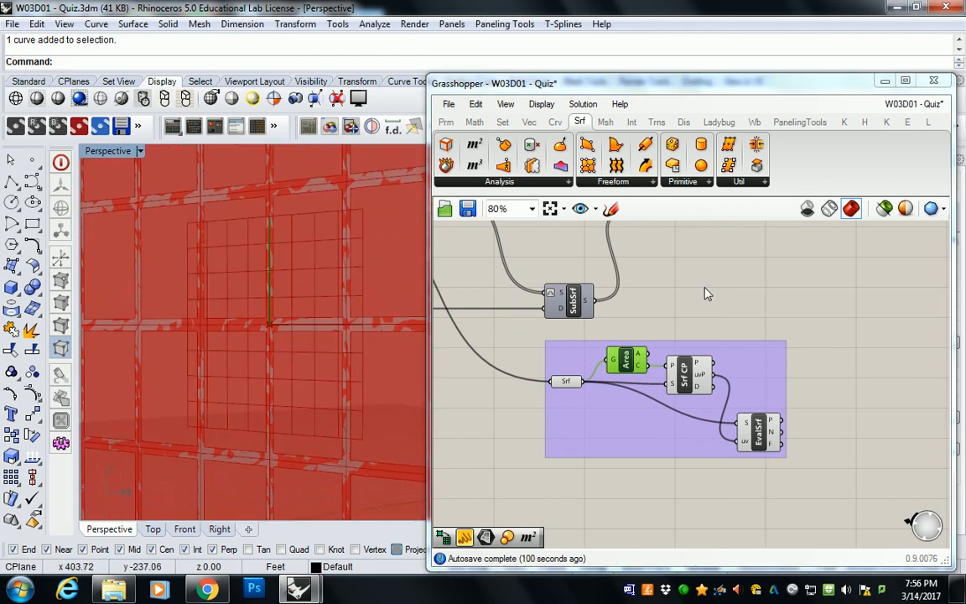
{"action": "right_click_drag", "start_coordinate": [702, 291], "coordinate": [712, 315]}
{"action": "left_click", "coordinate": [766, 455]}
{"action": "scroll", "coordinate": [696, 405], "scroll_direction": "down", "scroll_amount": 5}
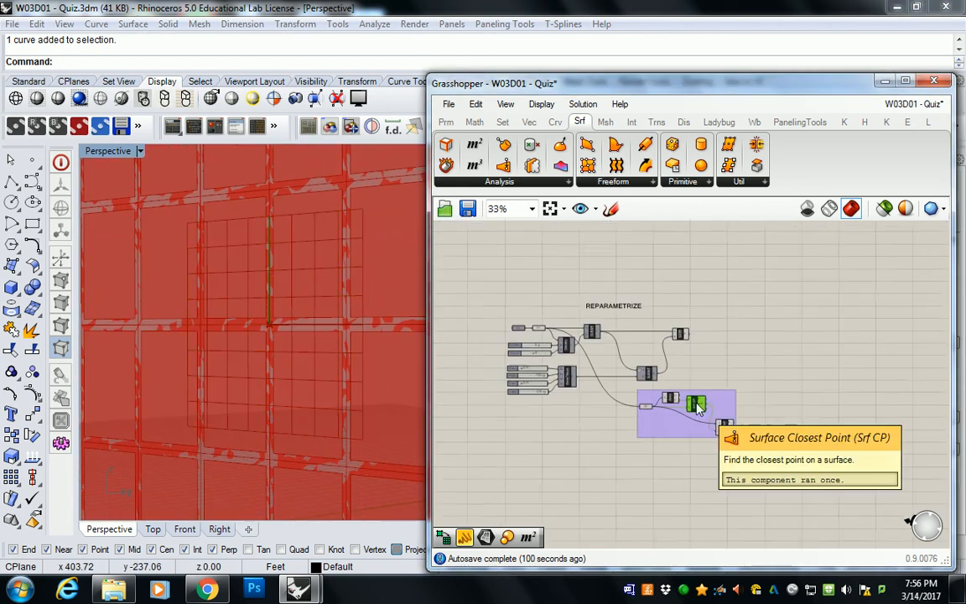
{"action": "left_click_drag", "start_coordinate": [488, 285], "coordinate": [748, 459]}
{"action": "middle_click", "coordinate": [670, 339]}
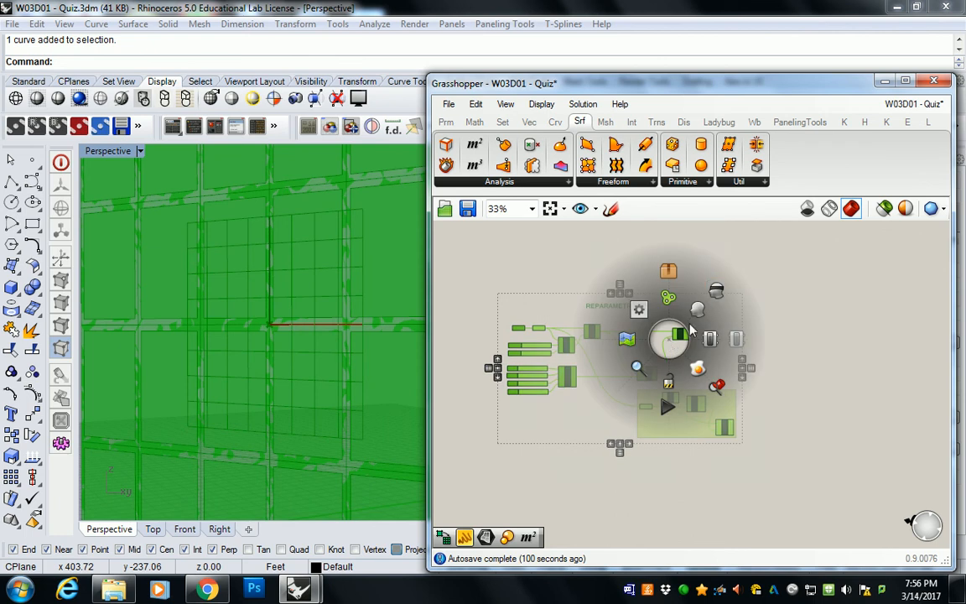
{"action": "left_click", "coordinate": [717, 292]}
{"action": "left_click", "coordinate": [711, 360]}
Turn on the previews of the Solid Difference and Area components to show the frames with the surface's centroid
{"action": "scroll", "coordinate": [675, 362], "scroll_direction": "up", "scroll_amount": 3}
{"action": "right_click", "coordinate": [686, 303]}
{"action": "left_click", "coordinate": [722, 335]}
{"action": "left_click", "coordinate": [680, 395]}
{"action": "left_click", "coordinate": [666, 431]}
{"action": "right_click", "coordinate": [667, 431]}
{"action": "left_click", "coordinate": [694, 459]}
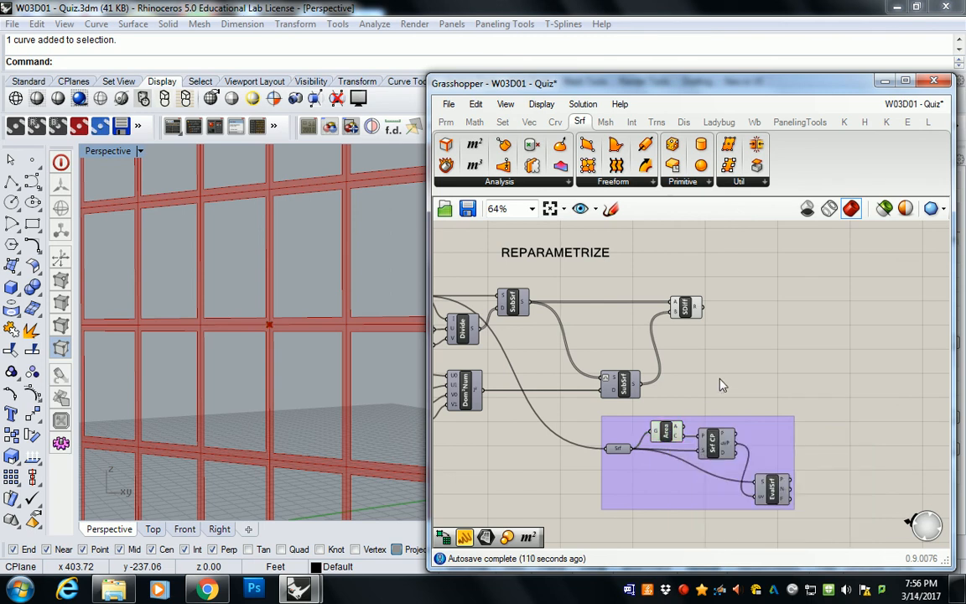
Turn on the Evaluate Surface preview to display its frame at the surface's centre in the Perspective view
{"action": "left_click", "coordinate": [767, 482]}
{"action": "right_click", "coordinate": [767, 482]}
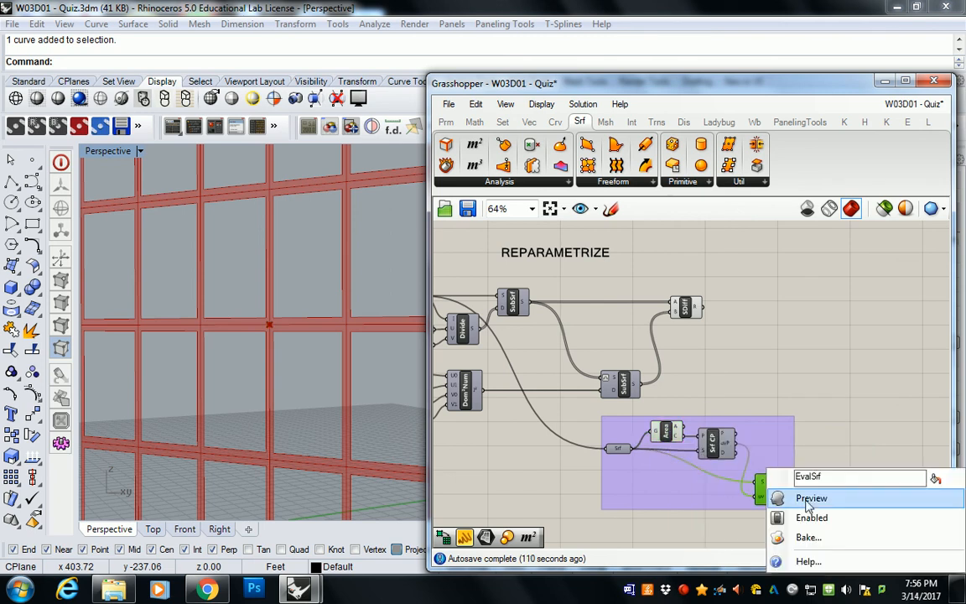
{"action": "left_click", "coordinate": [809, 500]}
{"action": "right_click_drag", "start_coordinate": [339, 347], "coordinate": [313, 290]}
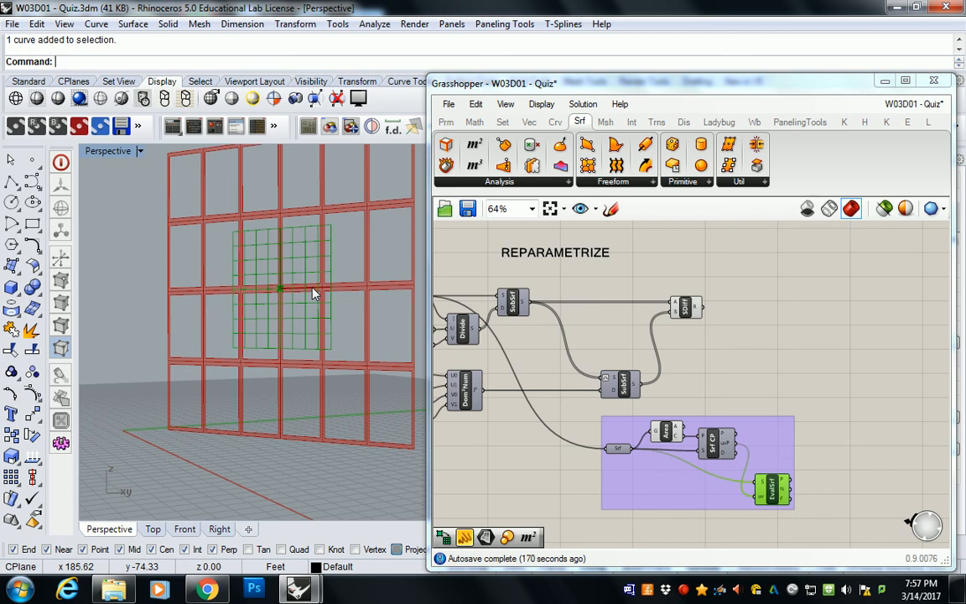
{"action": "left_click", "coordinate": [684, 590]}
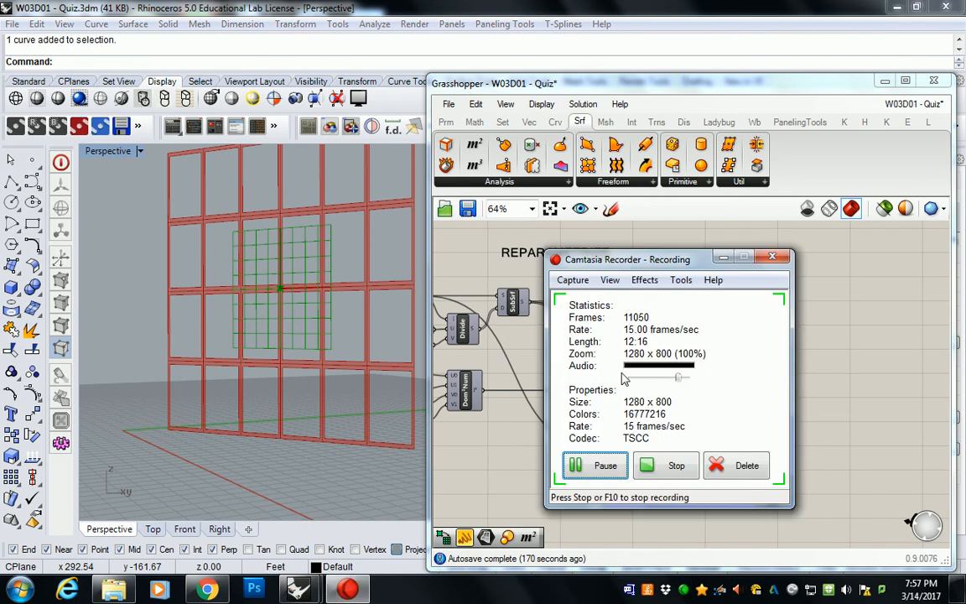